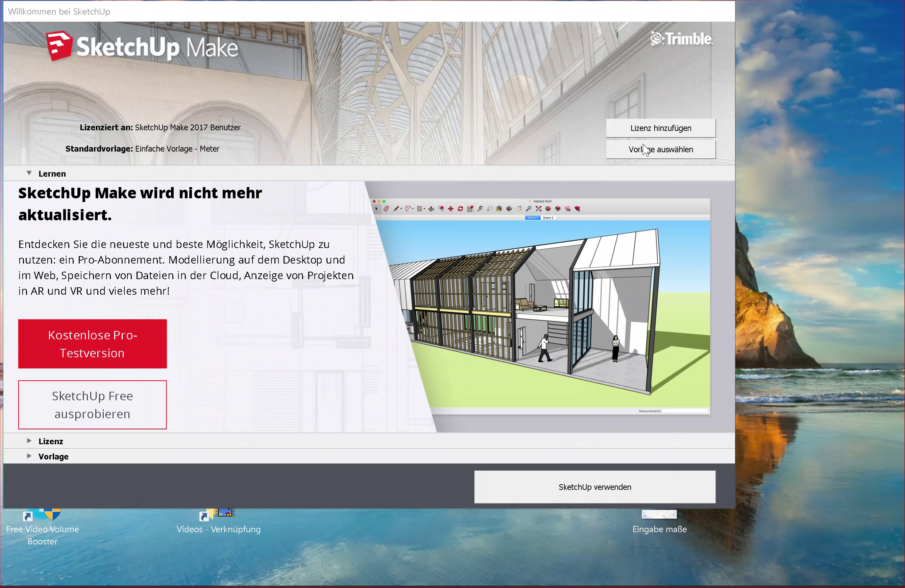
Start a new untitled model from the 'Einfache Vorlage - Meter' template
{"action": "left_click", "coordinate": [663, 153]}
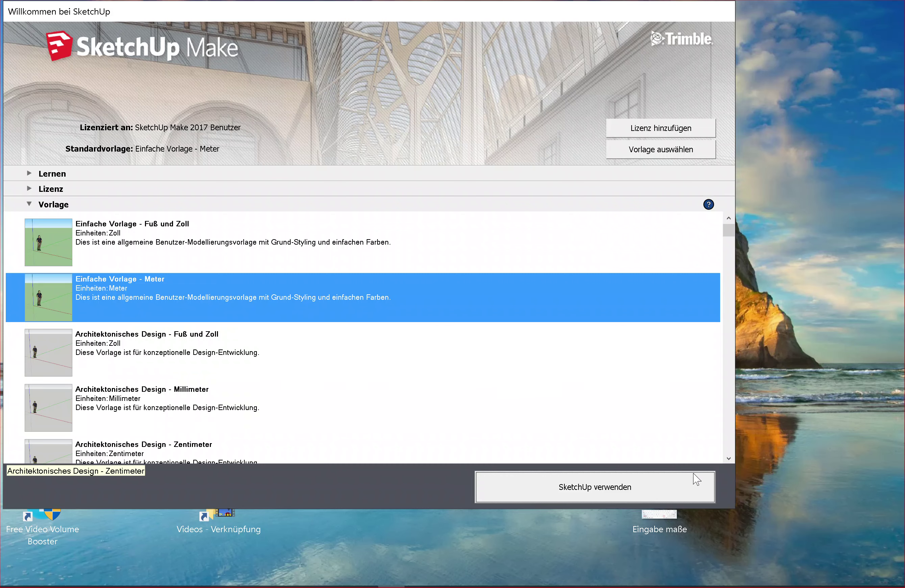
{"action": "left_click", "coordinate": [592, 483]}
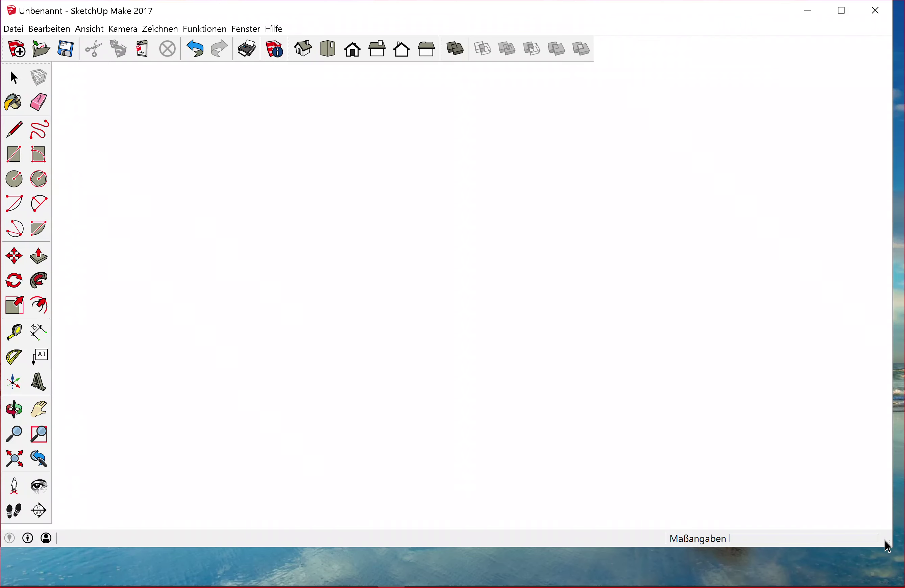
Enlarge the window, close the Standard-Ablage tray and hide all toolbars
{"action": "left_click_drag", "start_coordinate": [888, 546], "coordinate": [894, 574]}
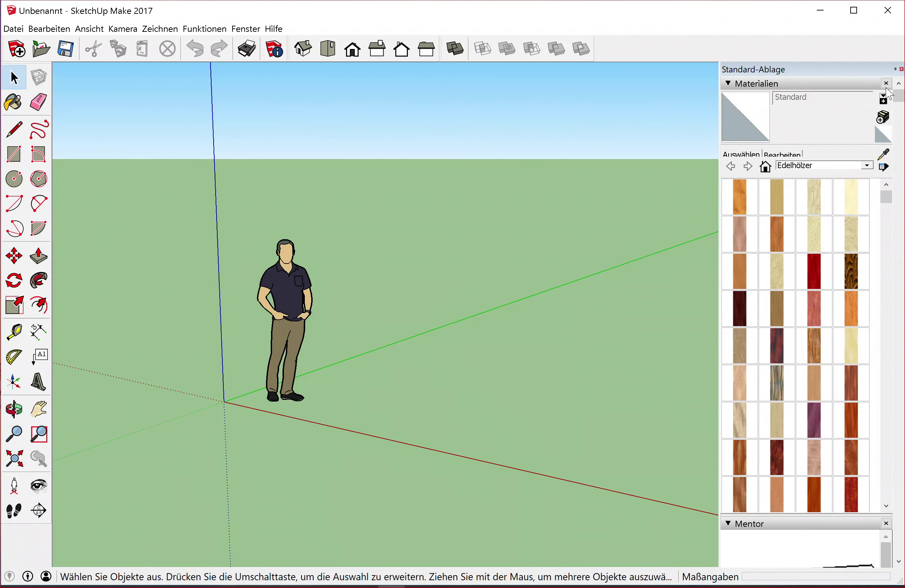
{"action": "left_click", "coordinate": [902, 69]}
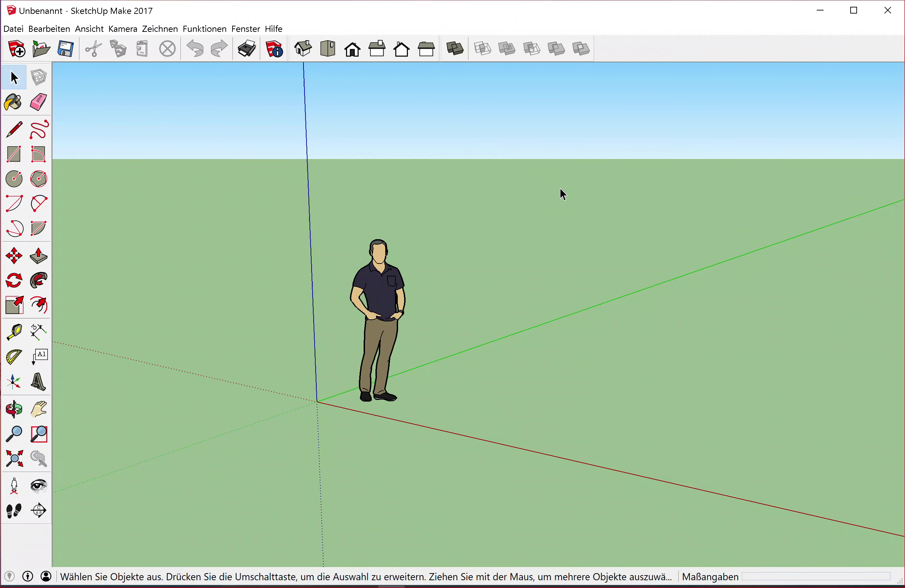
{"action": "left_click", "coordinate": [696, 284]}
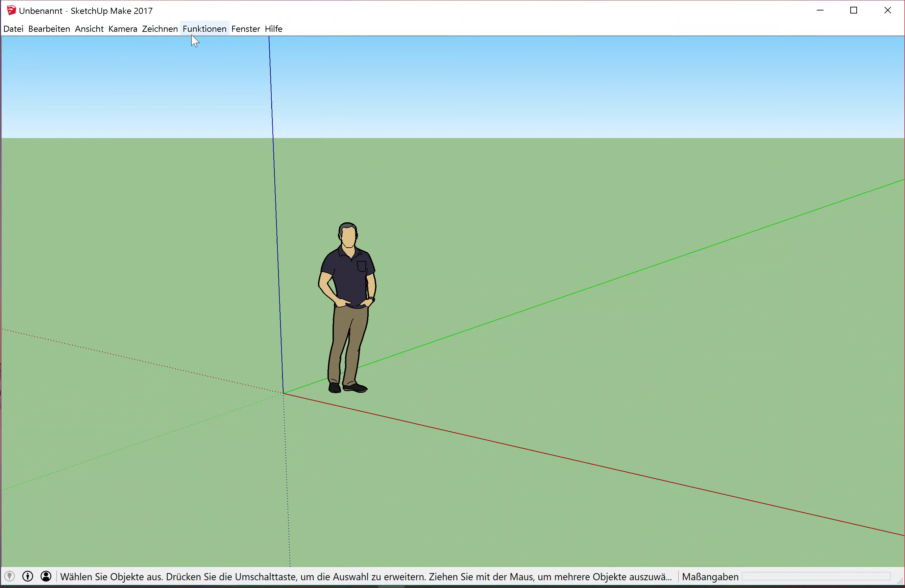
Open the Symbolleisten dialog from the Ansicht menu
{"action": "left_click", "coordinate": [91, 34]}
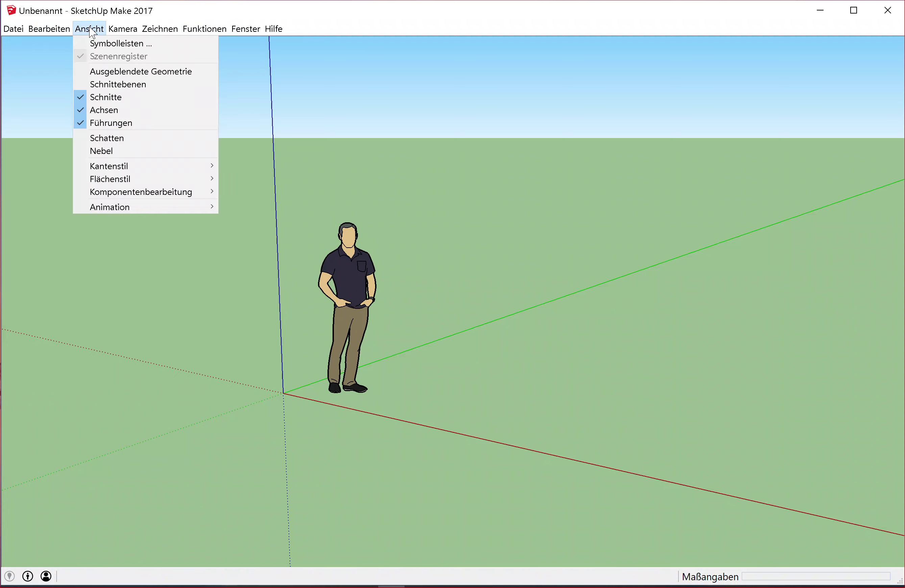
{"action": "left_click", "coordinate": [111, 45]}
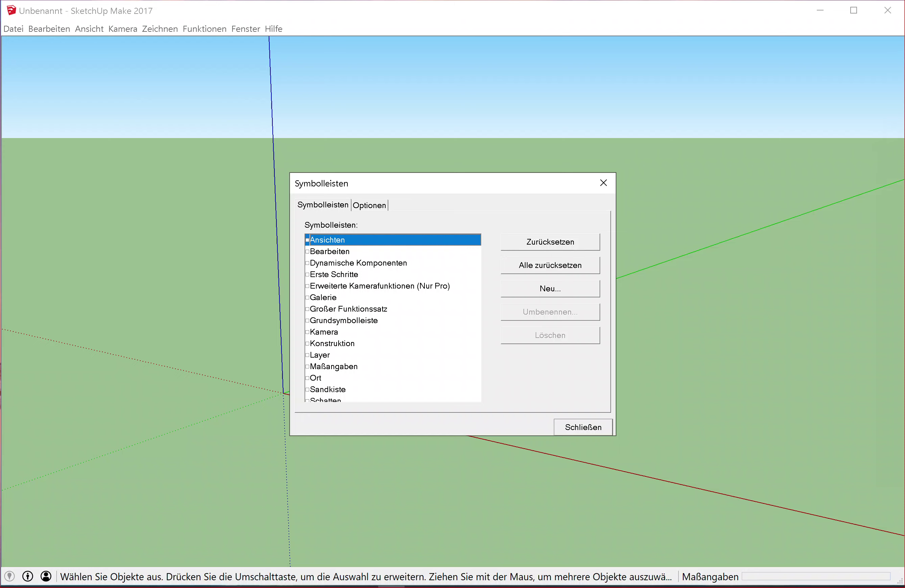
Turn on the Ansichten toolbar, float it, then dock it again
{"action": "left_click", "coordinate": [307, 240]}
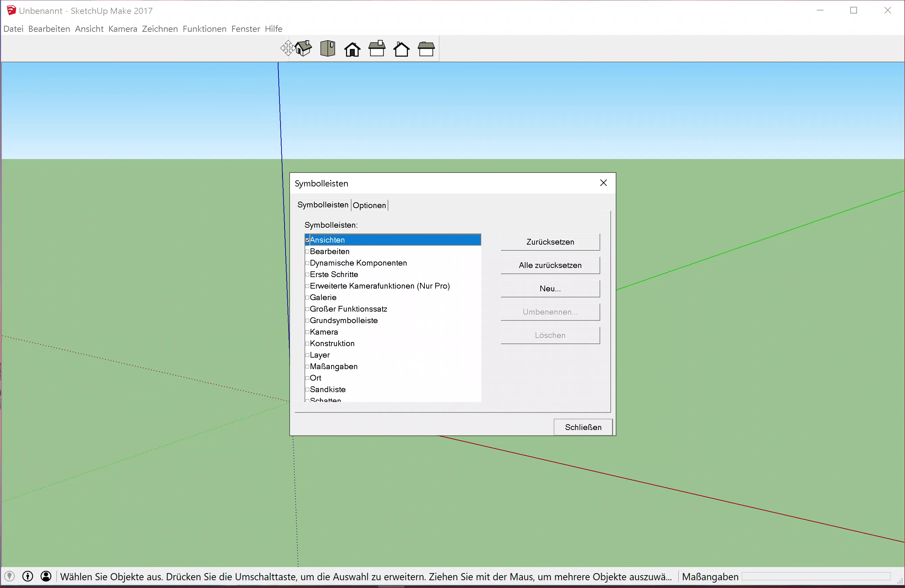
{"action": "left_click_drag", "start_coordinate": [287, 46], "coordinate": [3, 49]}
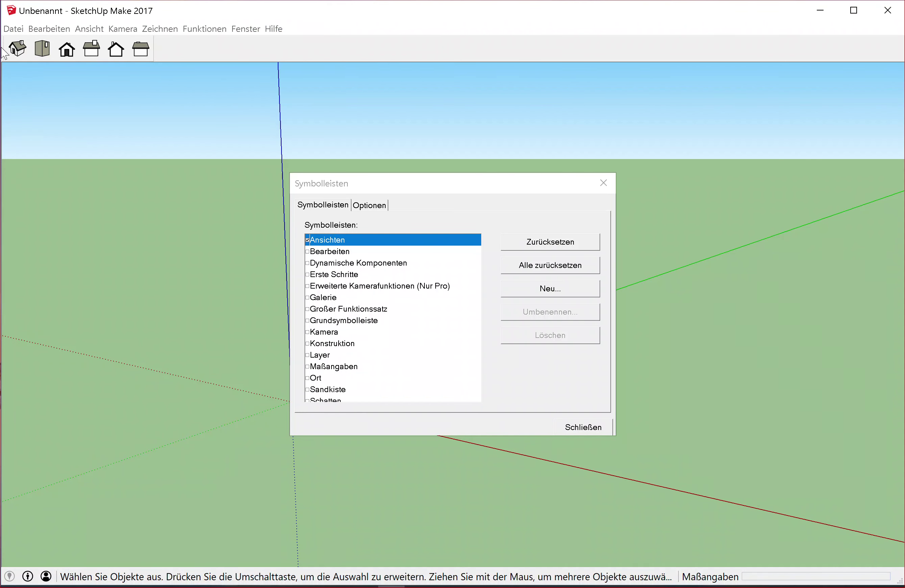
{"action": "mouse_move", "coordinate": [4, 48]}
{"action": "left_mouse_down"}
{"action": "mouse_move", "coordinate": [21, 115]}
{"action": "mouse_move", "coordinate": [111, 128]}
{"action": "mouse_move", "coordinate": [73, 40]}
{"action": "mouse_move", "coordinate": [85, 165]}
{"action": "mouse_move", "coordinate": [102, 155]}
{"action": "left_mouse_up"}
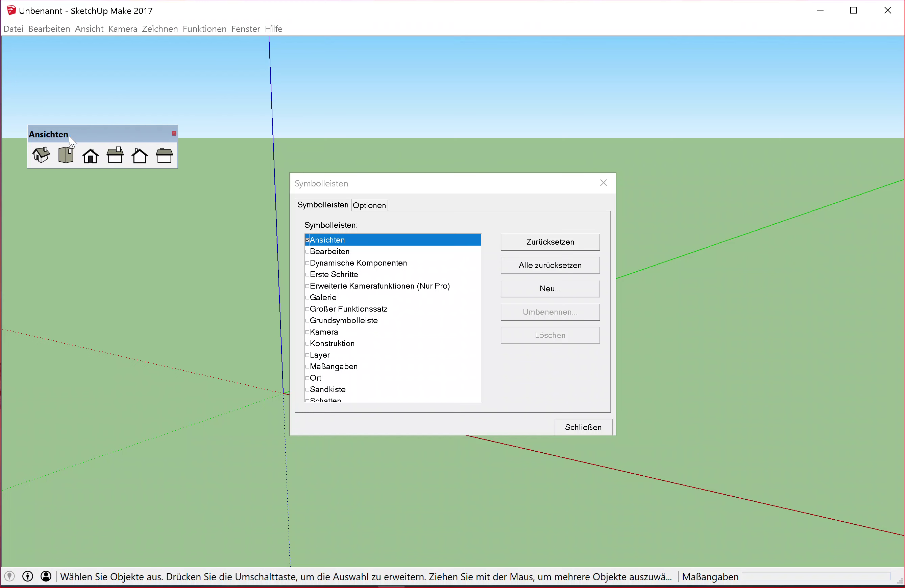
{"action": "double_click", "coordinate": [94, 134]}
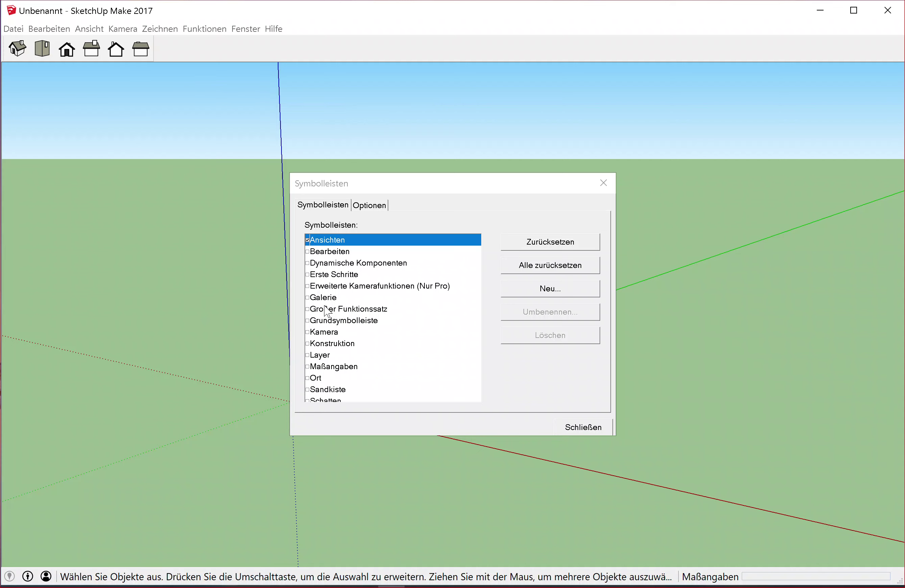
Turn on Großer Funktionssatz, leaving Erste Schritte switched off
{"action": "left_click", "coordinate": [307, 310]}
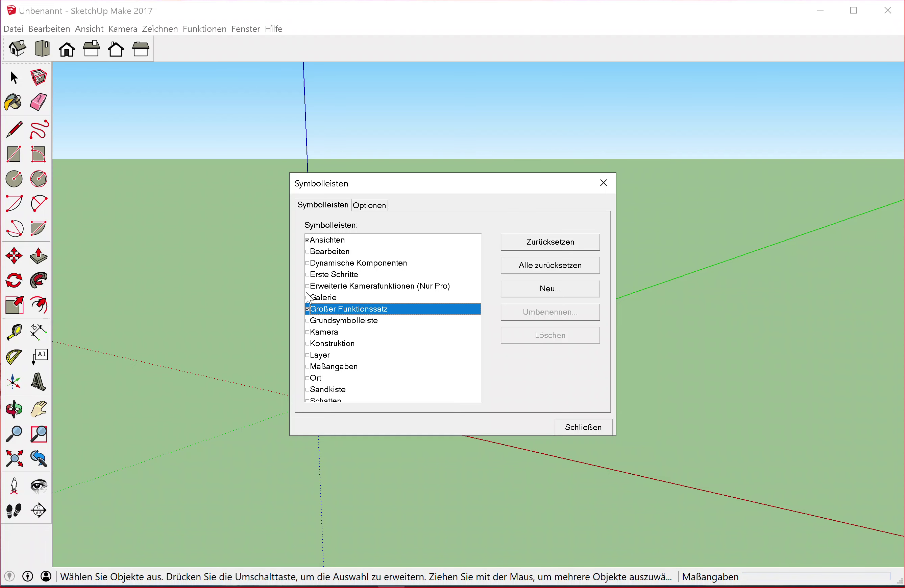
{"action": "left_click", "coordinate": [308, 275]}
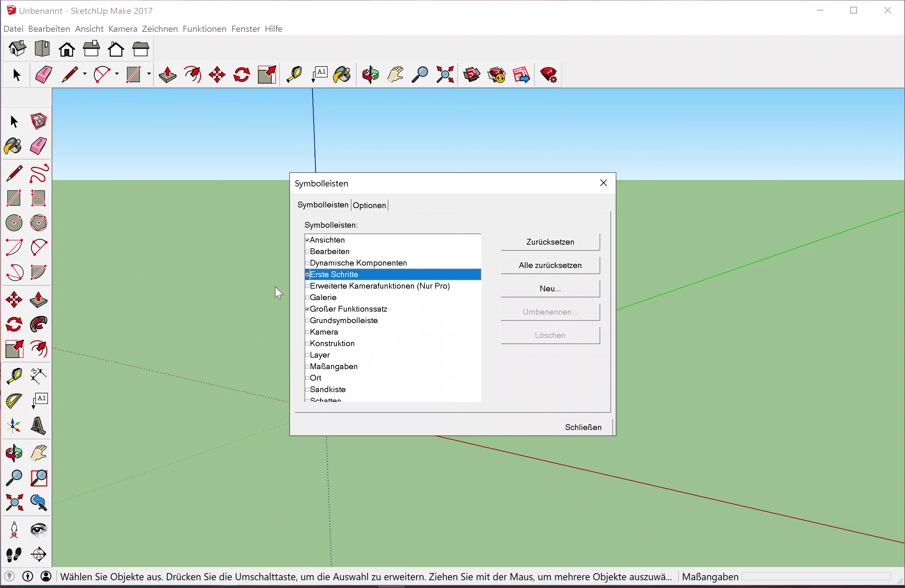
{"action": "left_click", "coordinate": [307, 274]}
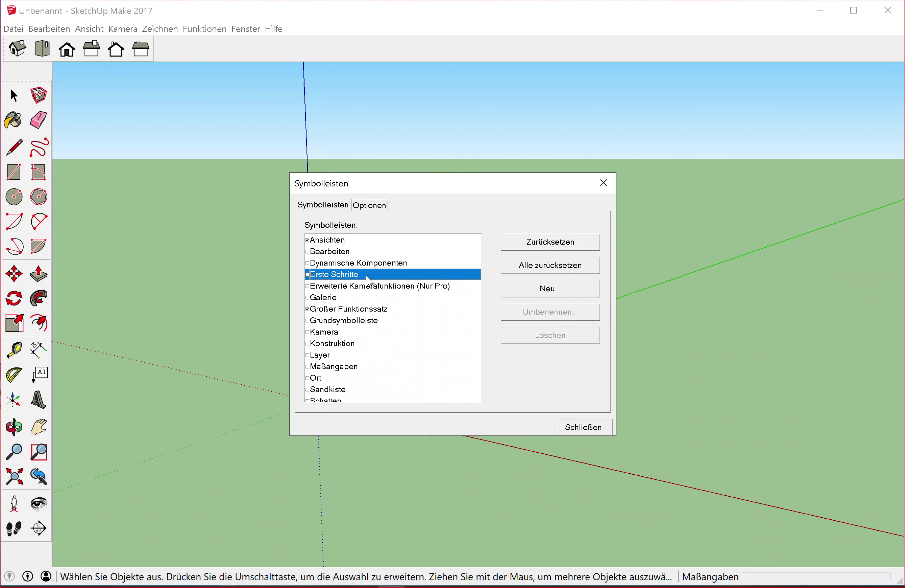
{"action": "mouse_move", "coordinate": [381, 278]}
{"action": "left_mouse_down"}
{"action": "mouse_move", "coordinate": [362, 368]}
{"action": "mouse_move", "coordinate": [363, 359]}
{"action": "mouse_move", "coordinate": [308, 355]}
{"action": "left_mouse_up"}
Turn on the Standard and Schatten toolbars
{"action": "left_click", "coordinate": [309, 356]}
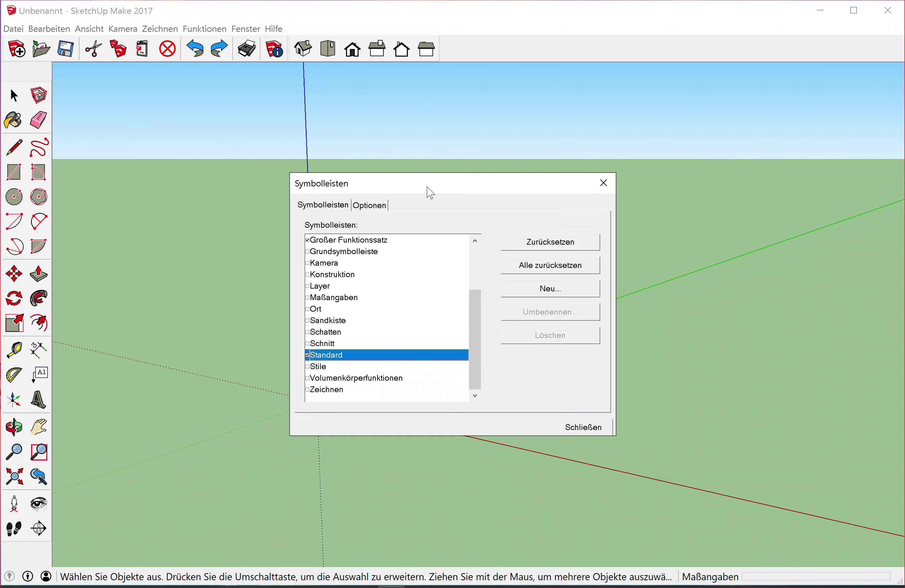
{"action": "left_click_drag", "start_coordinate": [461, 195], "coordinate": [491, 142]}
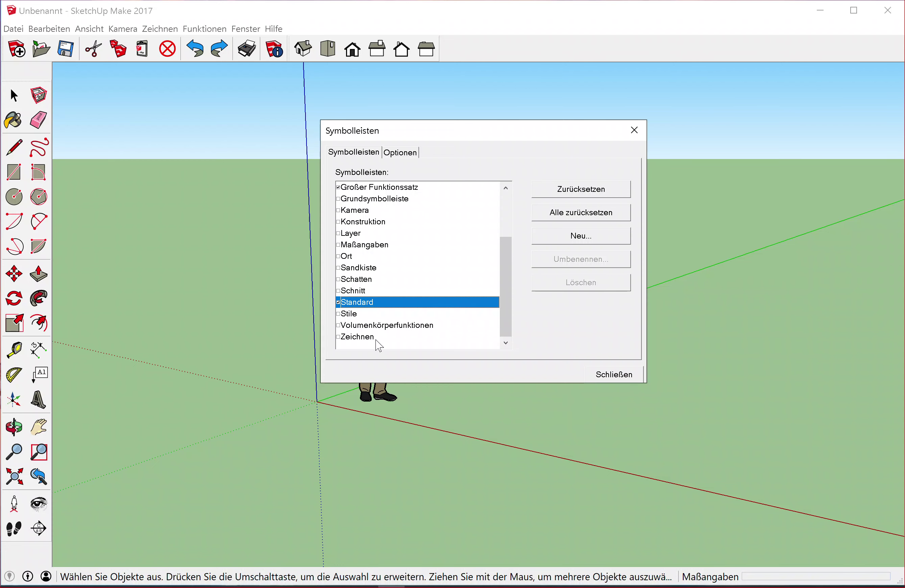
{"action": "left_click", "coordinate": [337, 279]}
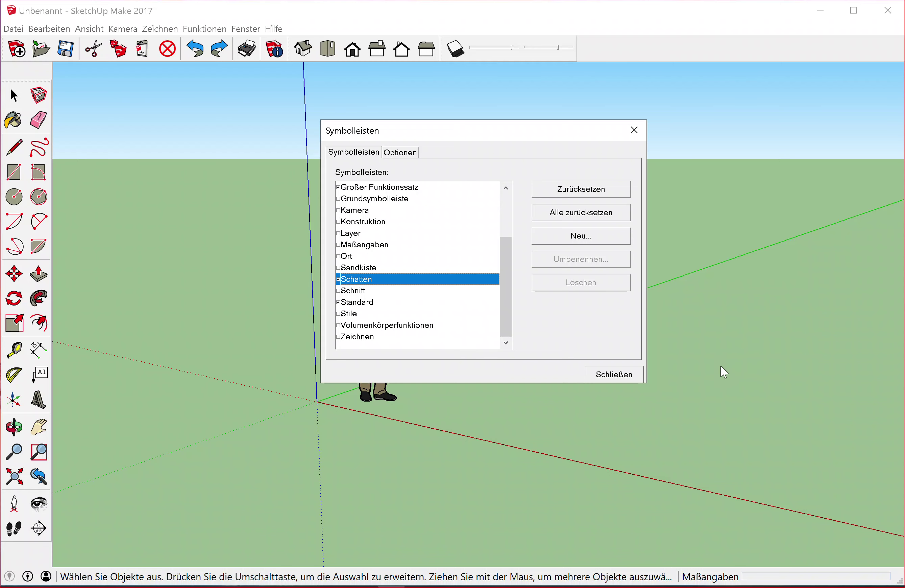
Turn on the Stile toolbar and dock it in line with the others
{"action": "left_click", "coordinate": [339, 326]}
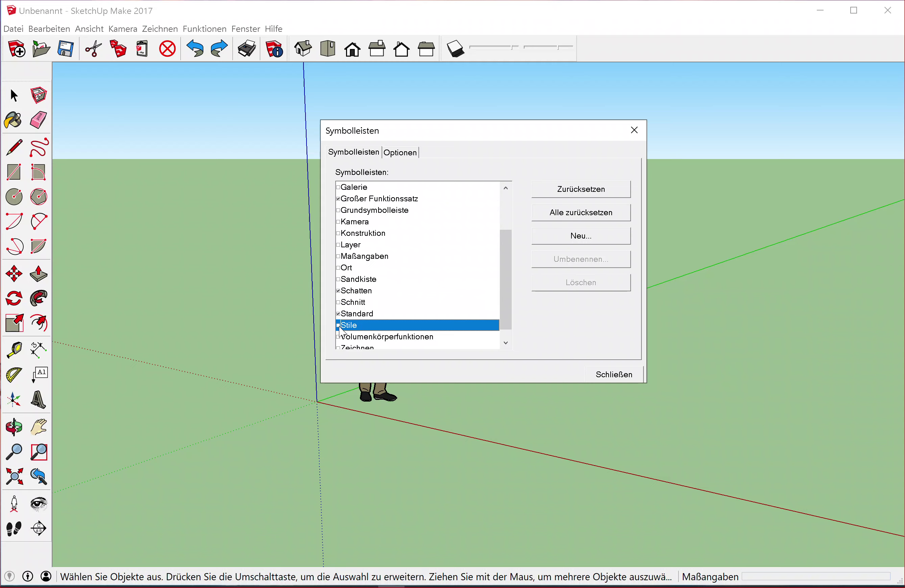
{"action": "left_click", "coordinate": [339, 326]}
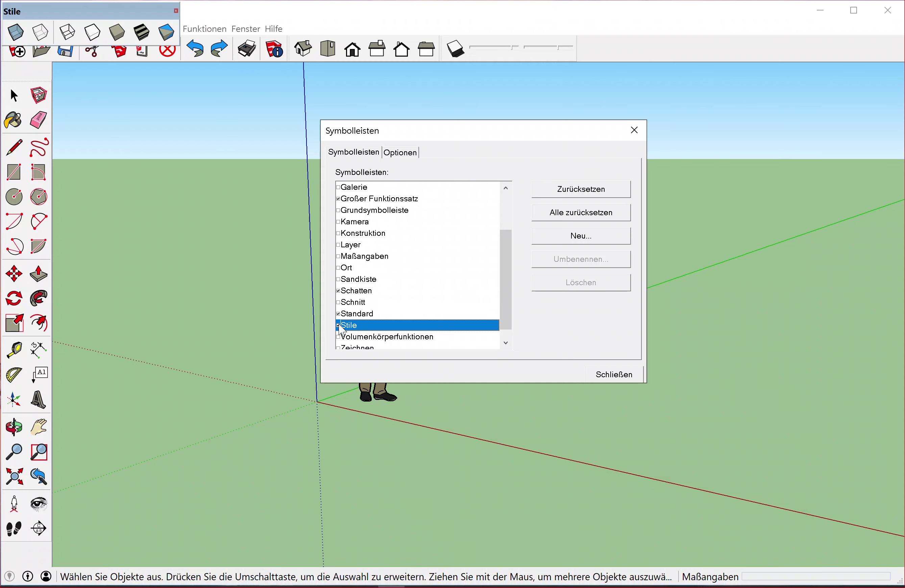
{"action": "double_click", "coordinate": [88, 15]}
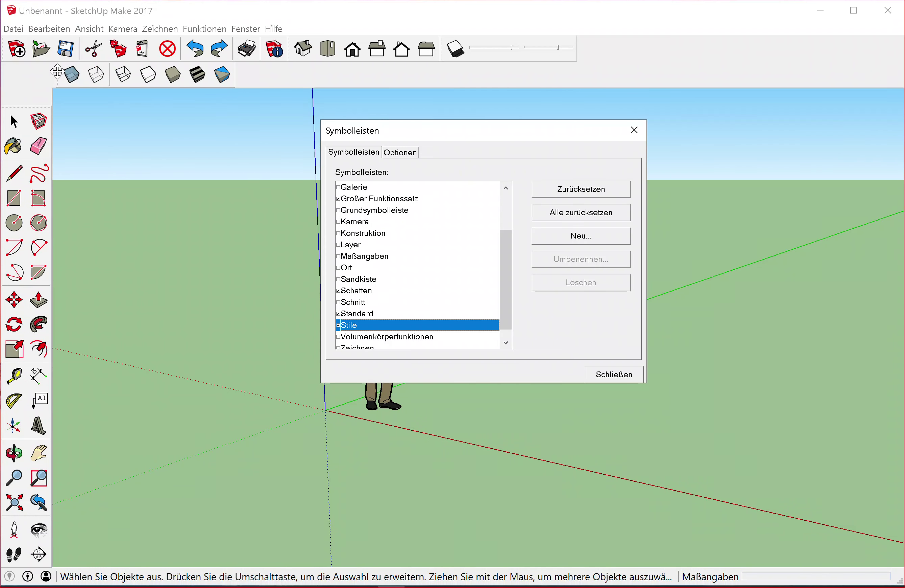
{"action": "mouse_move", "coordinate": [62, 76]}
{"action": "left_mouse_down"}
{"action": "mouse_move", "coordinate": [474, 71]}
{"action": "mouse_move", "coordinate": [575, 44]}
{"action": "left_mouse_up"}
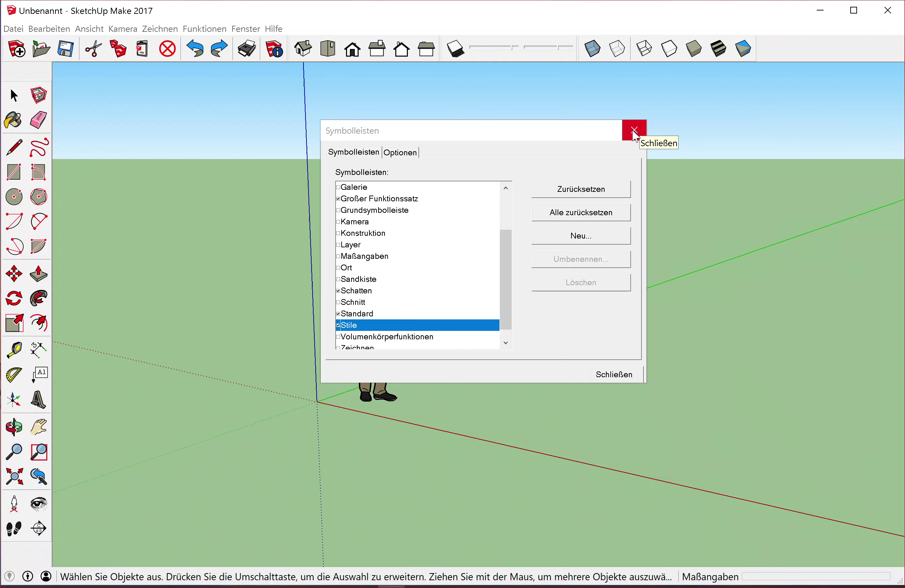
Close the Symbolleisten dialog
{"action": "left_click", "coordinate": [607, 374]}
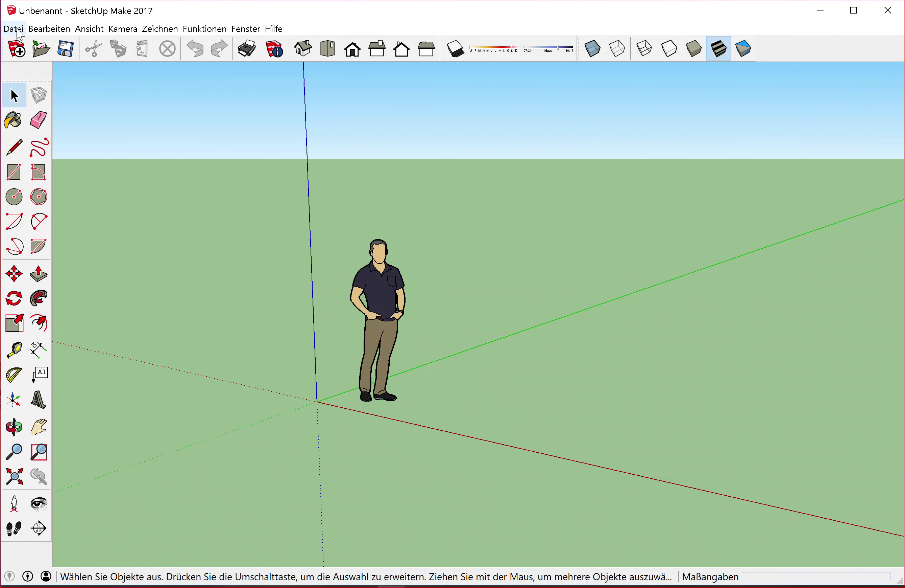
Save the model as 'Projekt Name Klasse' in the Dokumente folder
{"action": "left_click", "coordinate": [14, 29]}
{"action": "key", "text": "Escape"}
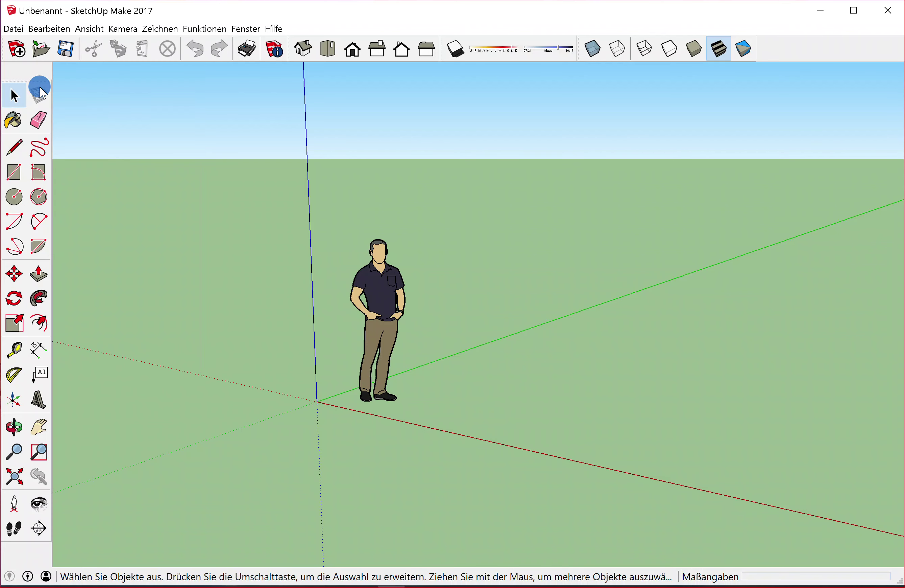
{"action": "key", "text": "ctrl+s"}
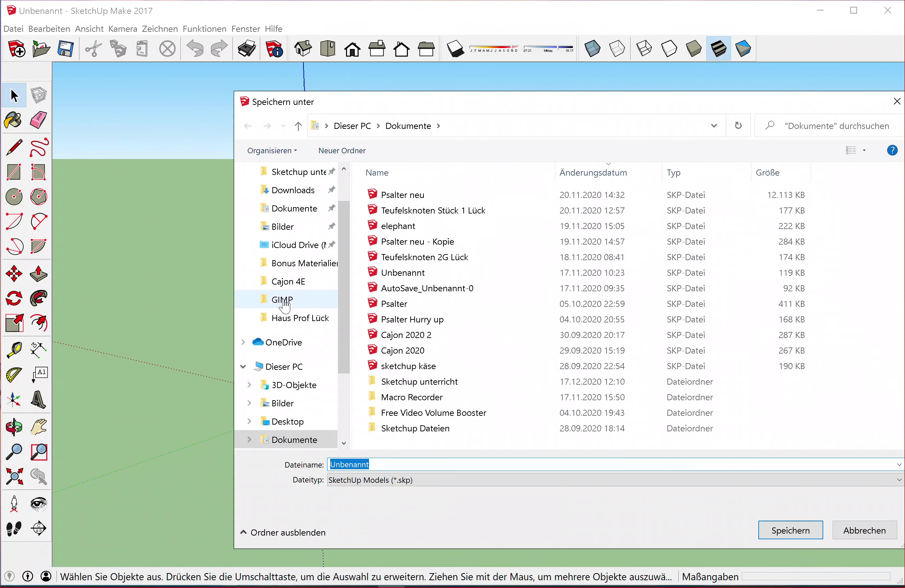
{"action": "left_click_drag", "start_coordinate": [381, 464], "coordinate": [319, 468]}
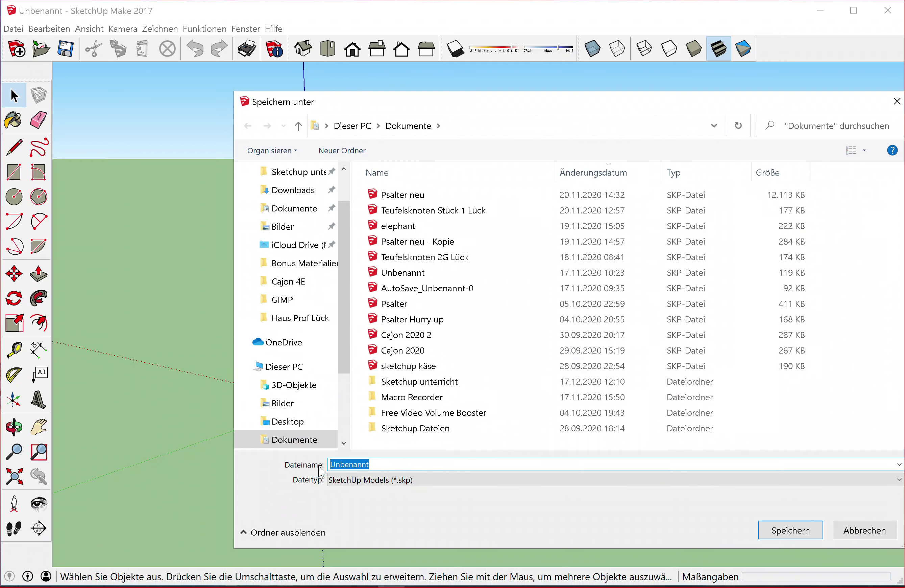
{"action": "type", "text": "Proj"}
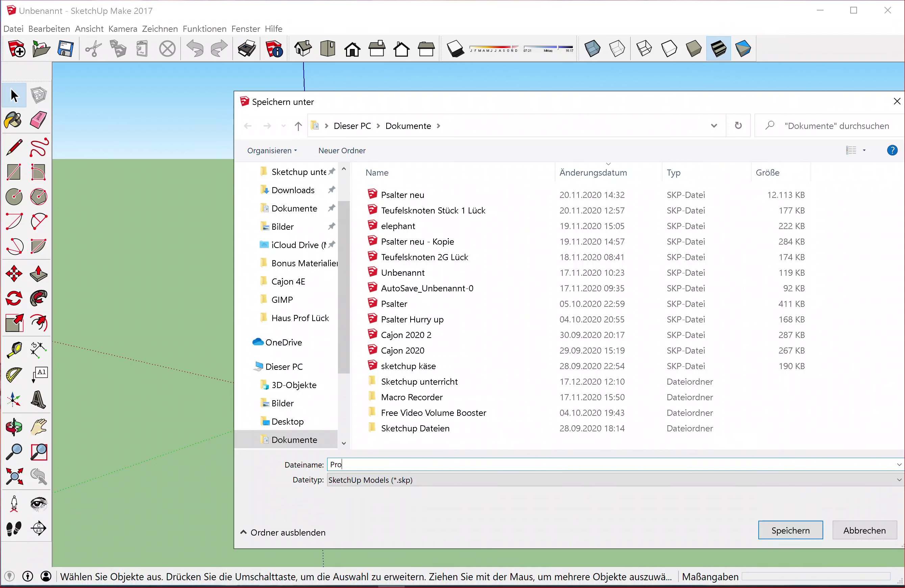
{"action": "type", "text": "ekt"}
{"action": "type", "text": " N"}
{"action": "type", "text": "am"}
{"action": "type", "text": "e Klasse"}
{"action": "mouse_move", "coordinate": [286, 283]}
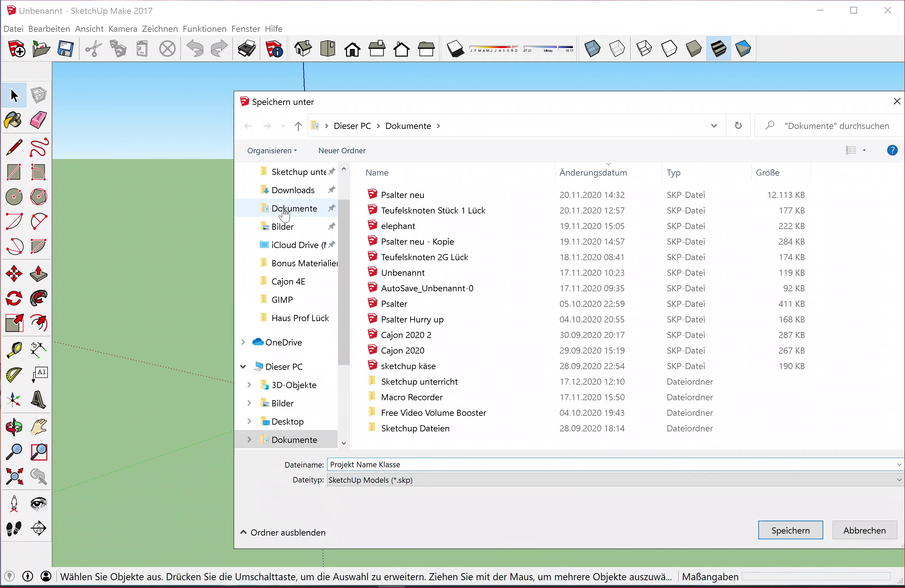
{"action": "left_click", "coordinate": [295, 213]}
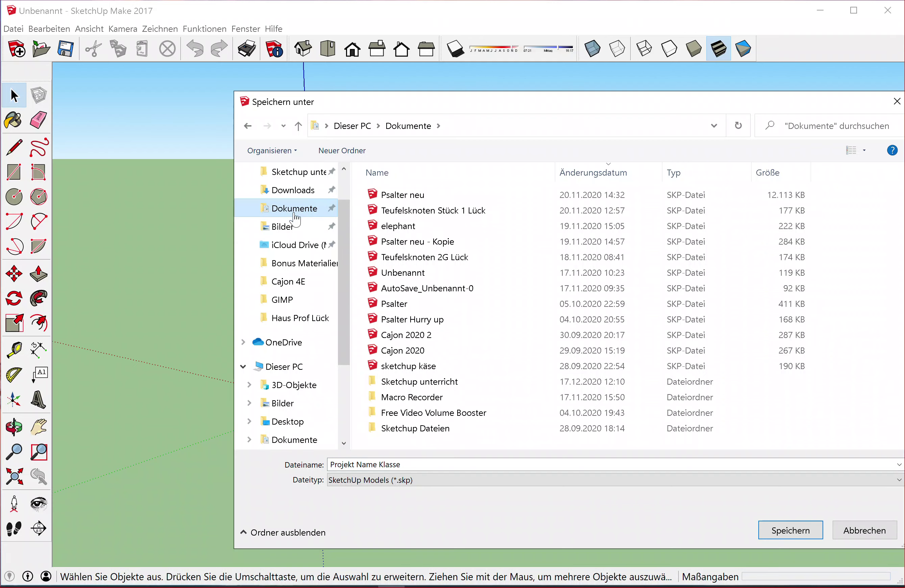
{"action": "left_click", "coordinate": [793, 529]}
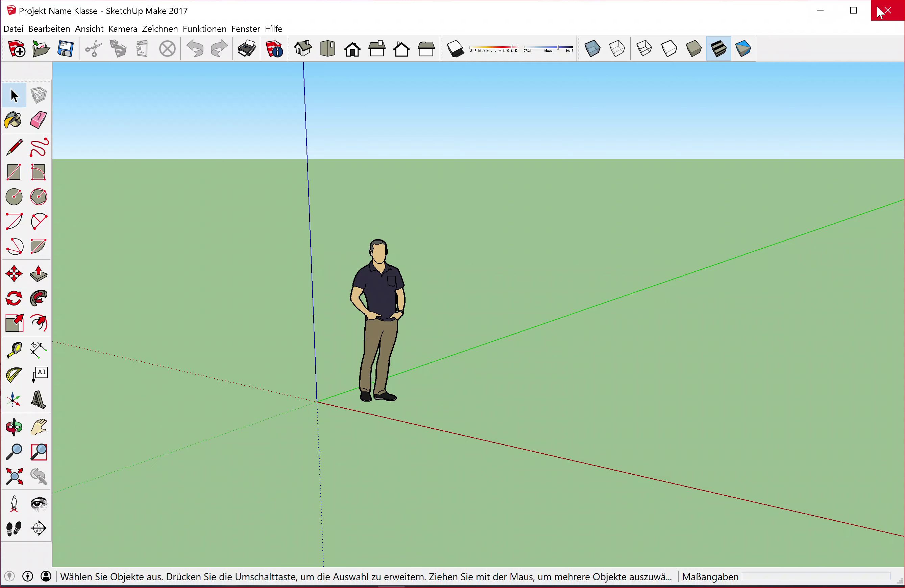
Zoom and orbit in on the standing figure, then list the Fenster > Standard-Ablage panels
{"action": "left_click", "coordinate": [855, 13]}
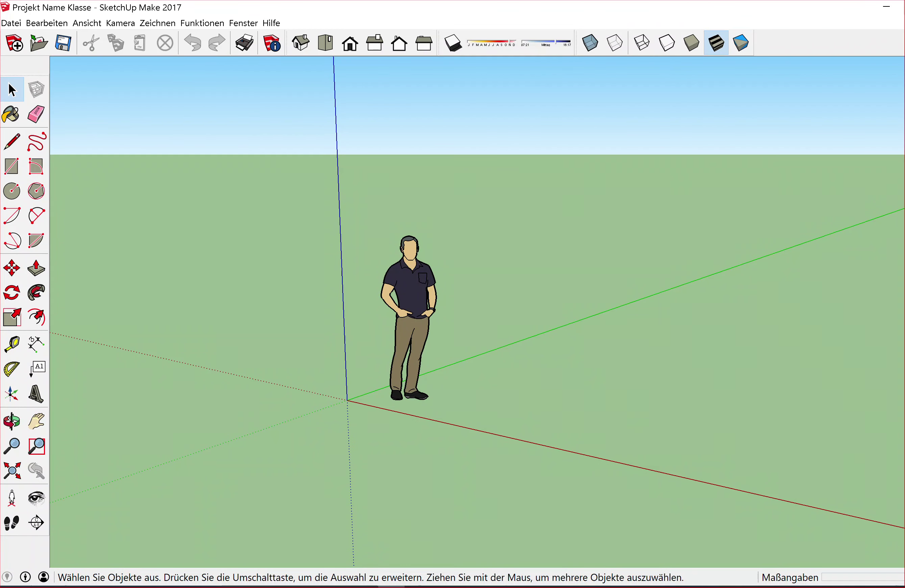
{"action": "left_click", "coordinate": [904, 6]}
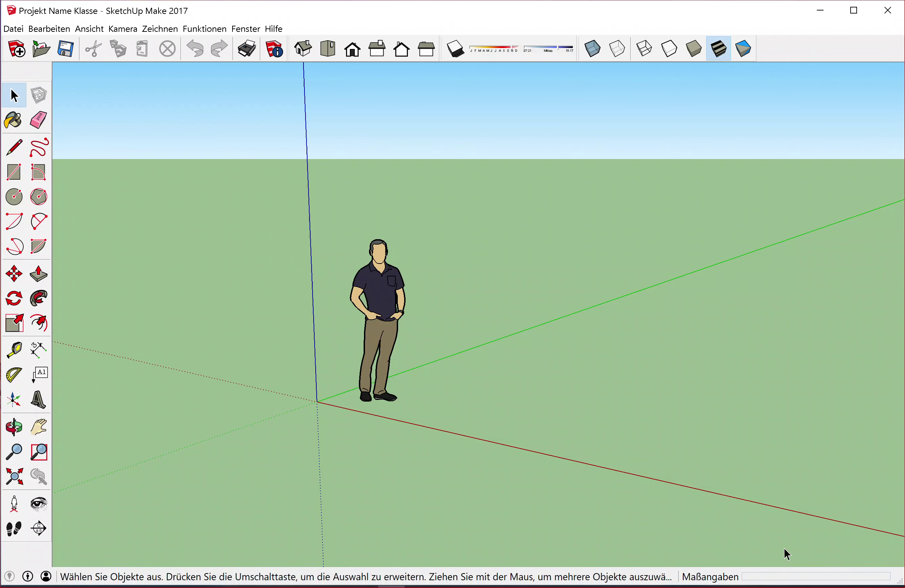
{"action": "scroll", "coordinate": [563, 338], "scroll_direction": "up", "scroll_amount": 1}
{"action": "scroll", "coordinate": [563, 339], "scroll_direction": "up", "scroll_amount": 1}
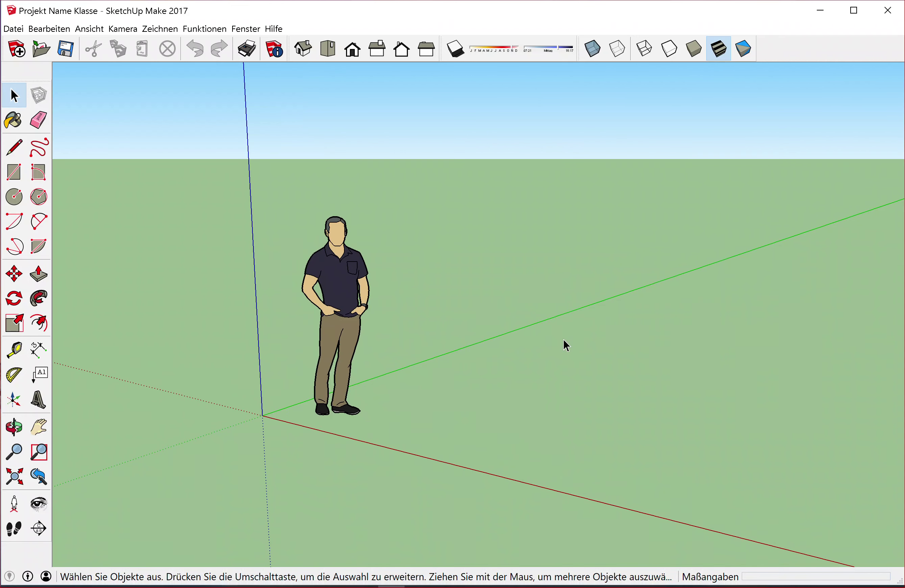
{"action": "middle_click_drag", "start_coordinate": [425, 333], "coordinate": [491, 316]}
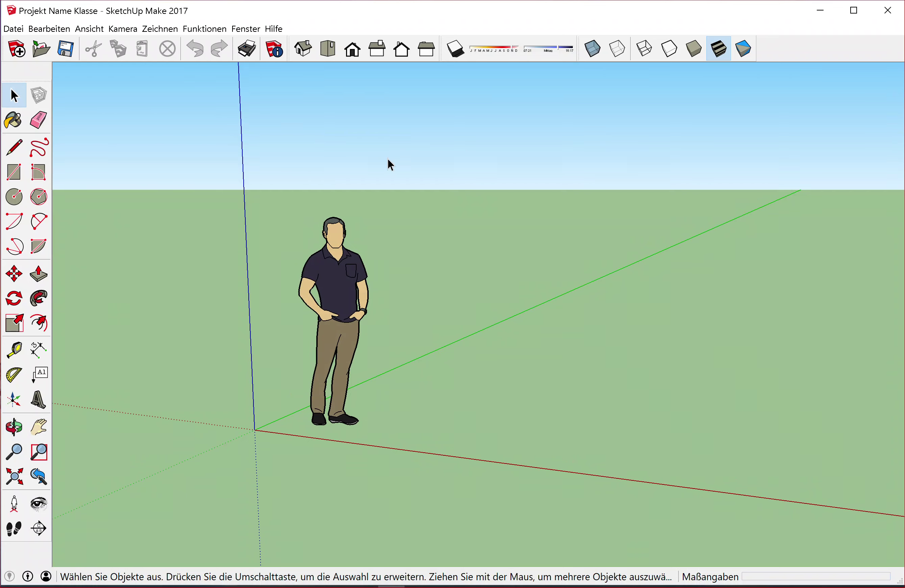
{"action": "middle_click_drag", "start_coordinate": [429, 356], "coordinate": [472, 317]}
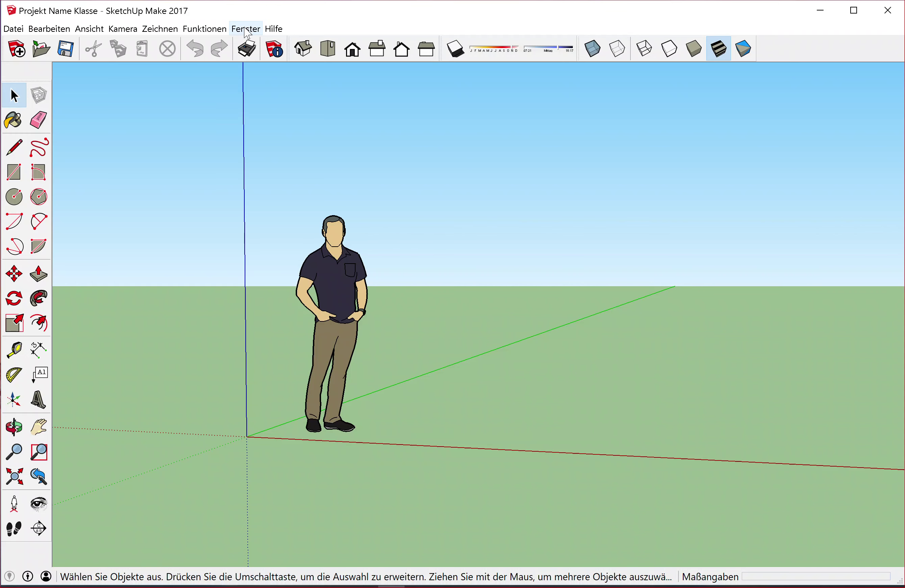
{"action": "left_click", "coordinate": [246, 30]}
{"action": "mouse_move", "coordinate": [280, 43]}
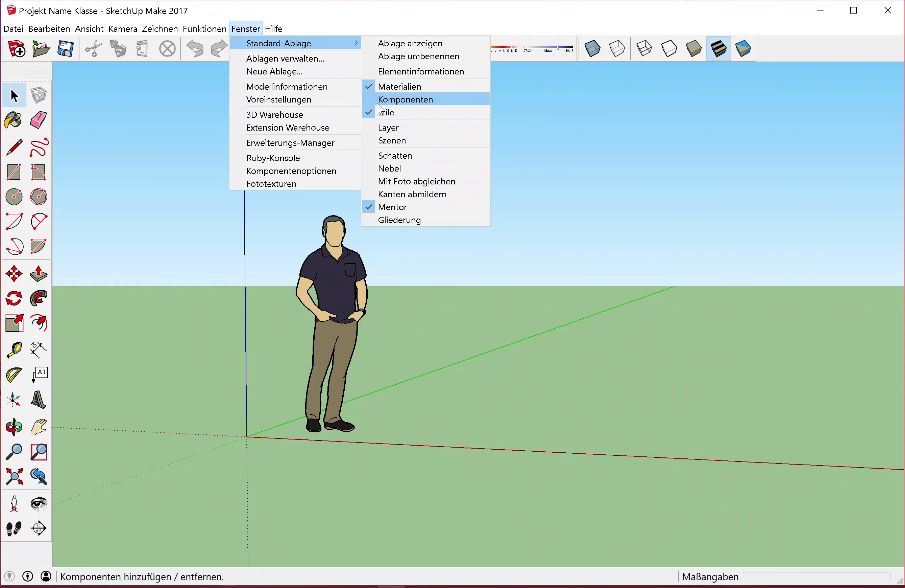
Add the Komponenten panel to the default tray beneath Stile
{"action": "left_click", "coordinate": [366, 98]}
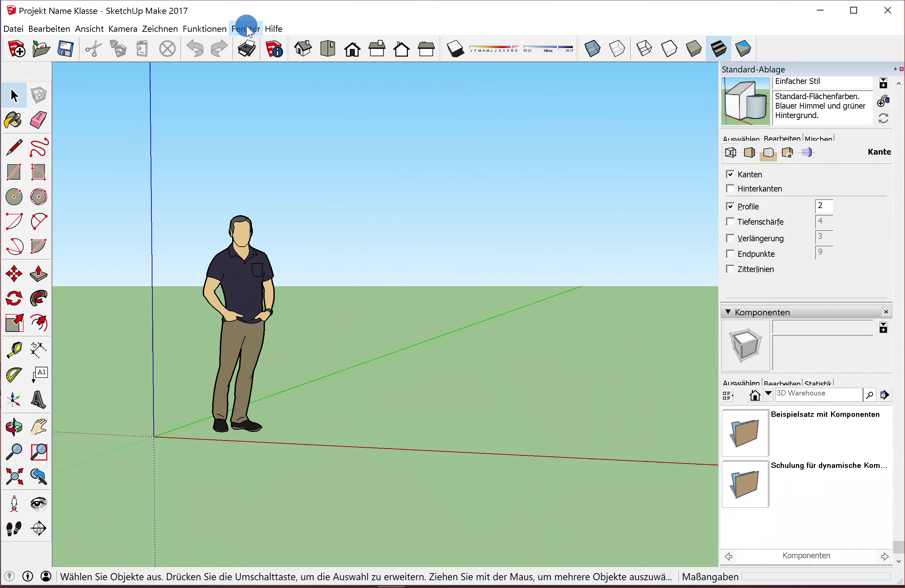
{"action": "left_click", "coordinate": [246, 29]}
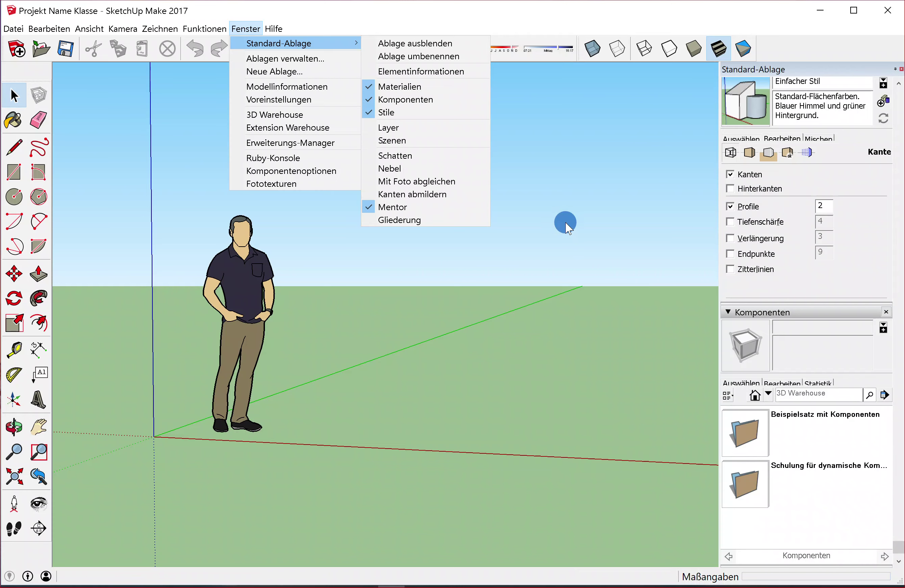
{"action": "left_click", "coordinate": [566, 223]}
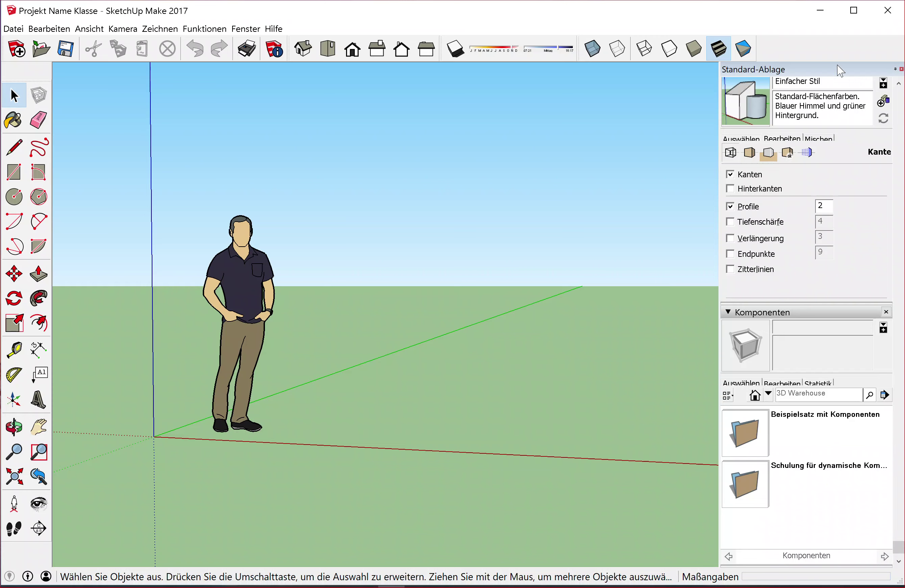
Show the Stile panel's Hintergrund settings on the Bearbeiten tab
{"action": "scroll", "coordinate": [820, 208], "scroll_direction": "up", "scroll_amount": 2}
{"action": "scroll", "coordinate": [826, 210], "scroll_direction": "up", "scroll_amount": 4}
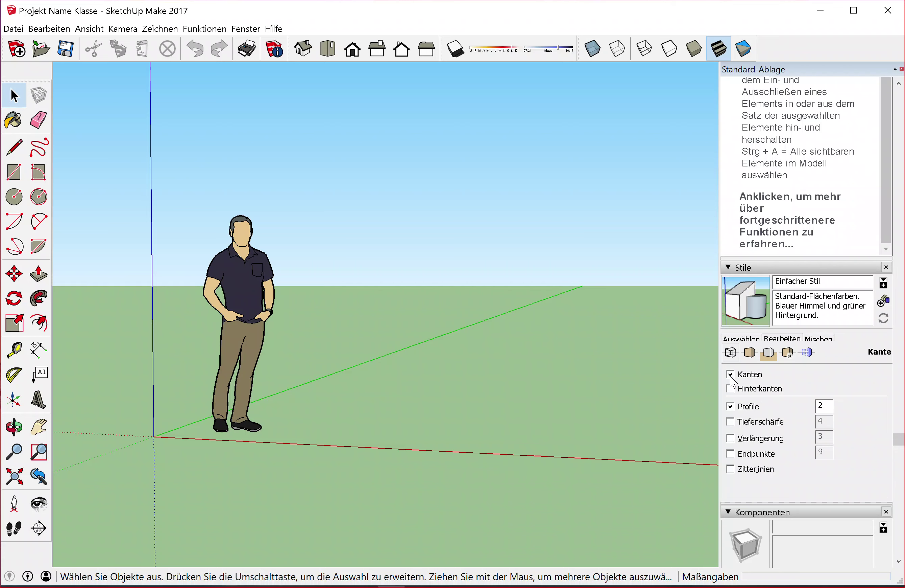
{"action": "left_click", "coordinate": [770, 353]}
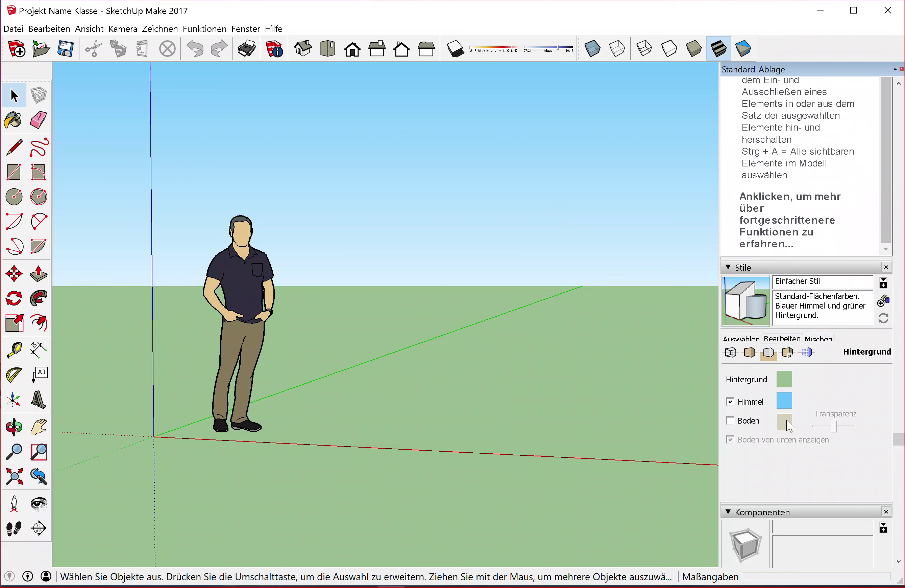
Change the background ground colour to teal-grey by raising the hue in HLS mode
{"action": "left_click", "coordinate": [787, 382]}
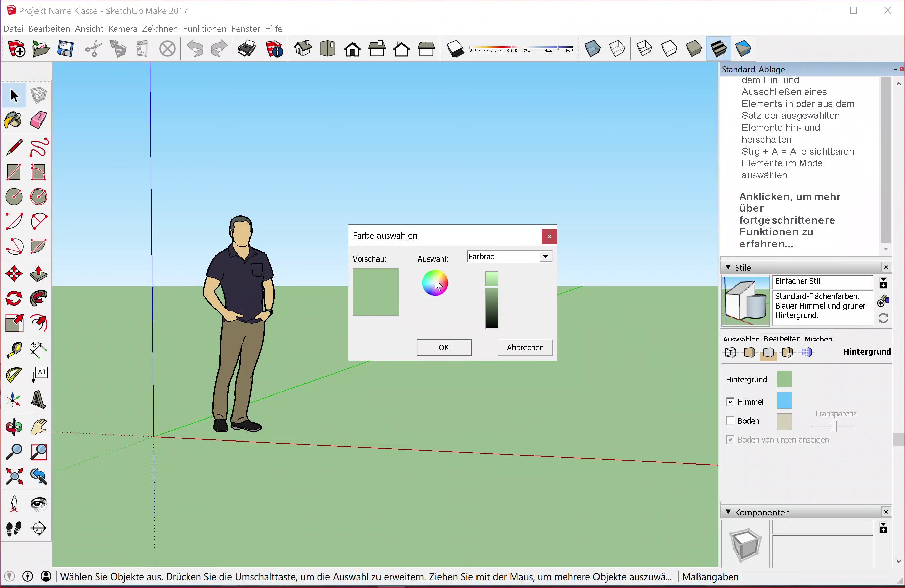
{"action": "mouse_move", "coordinate": [437, 284]}
{"action": "left_mouse_down"}
{"action": "mouse_move", "coordinate": [446, 280]}
{"action": "mouse_move", "coordinate": [439, 285]}
{"action": "mouse_move", "coordinate": [442, 276]}
{"action": "mouse_move", "coordinate": [446, 288]}
{"action": "mouse_move", "coordinate": [435, 280]}
{"action": "left_mouse_up"}
{"action": "left_click", "coordinate": [545, 256]}
{"action": "left_click", "coordinate": [512, 285]}
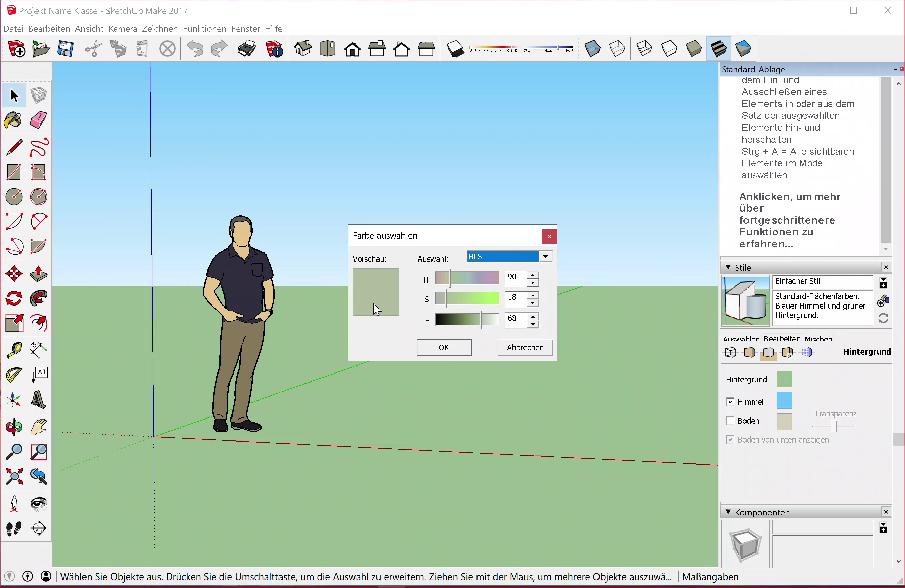
{"action": "left_click_drag", "start_coordinate": [455, 281], "coordinate": [469, 281]}
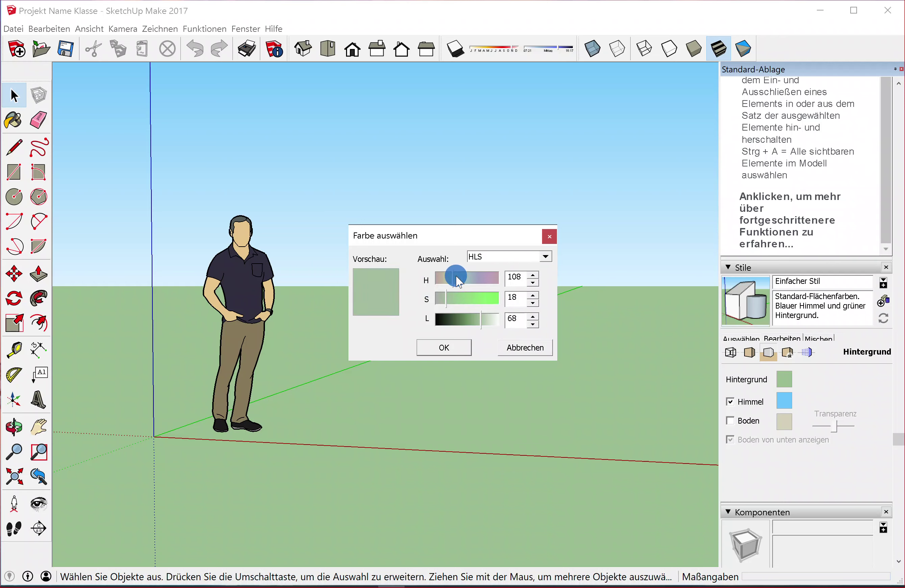
{"action": "left_click", "coordinate": [447, 346]}
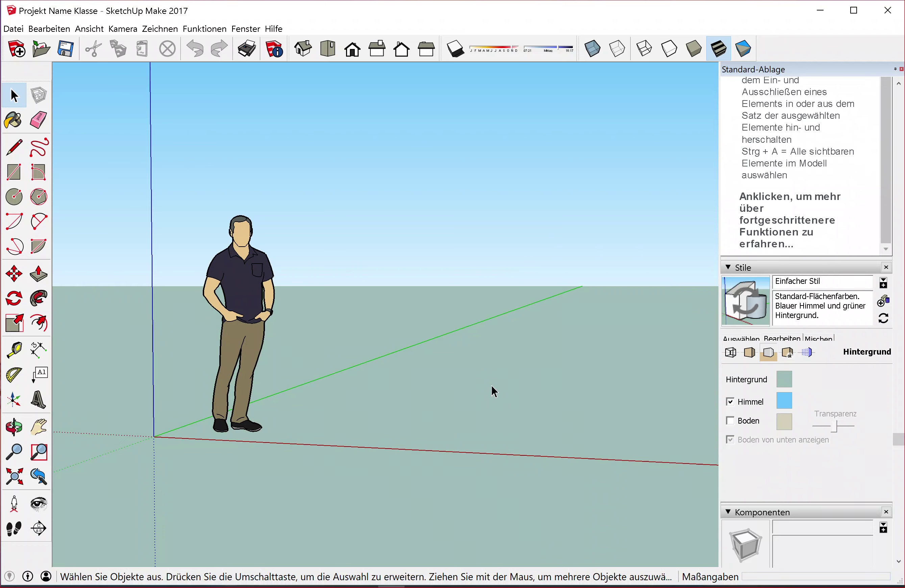
Make the sky colour a darker blue by lowering its lightness
{"action": "left_click", "coordinate": [785, 400]}
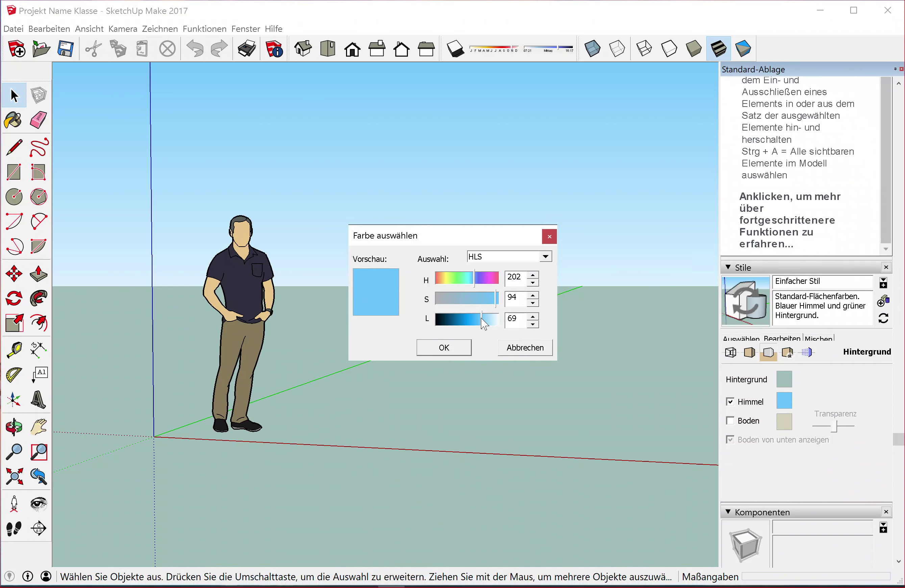
{"action": "left_click_drag", "start_coordinate": [484, 320], "coordinate": [473, 323]}
{"action": "left_click", "coordinate": [452, 347]}
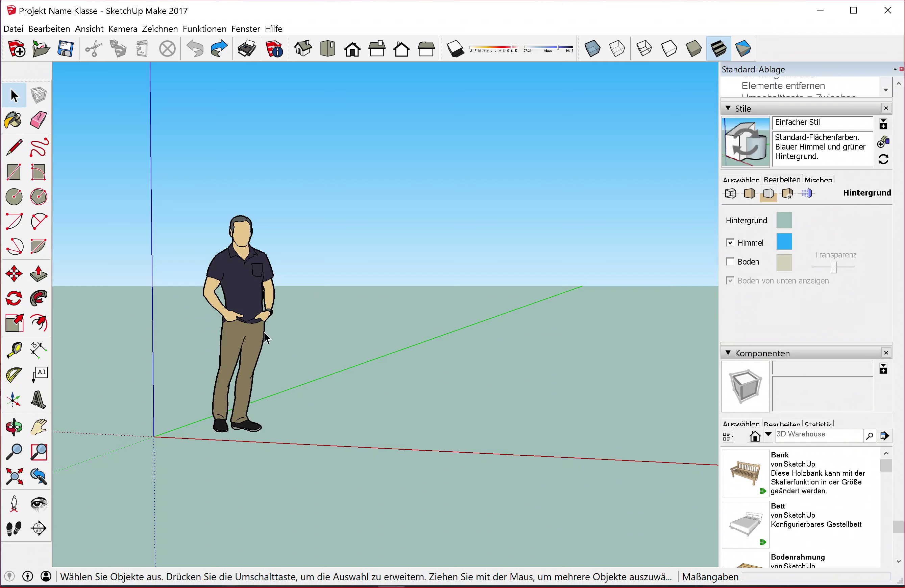
Return to the Komponenten Auswählen sample list and scroll it down to Nancy
{"action": "left_click", "coordinate": [741, 423]}
{"action": "left_click", "coordinate": [782, 424]}
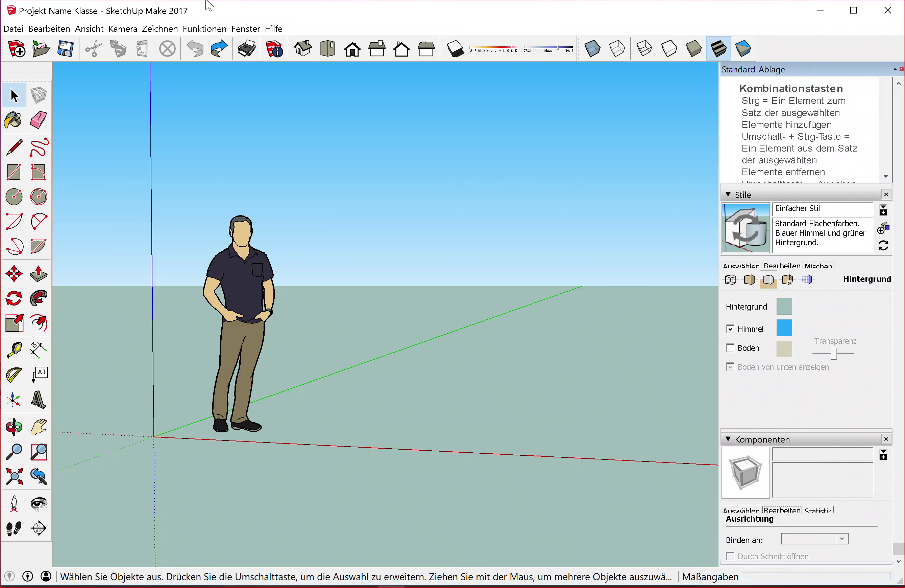
{"action": "left_click", "coordinate": [248, 34]}
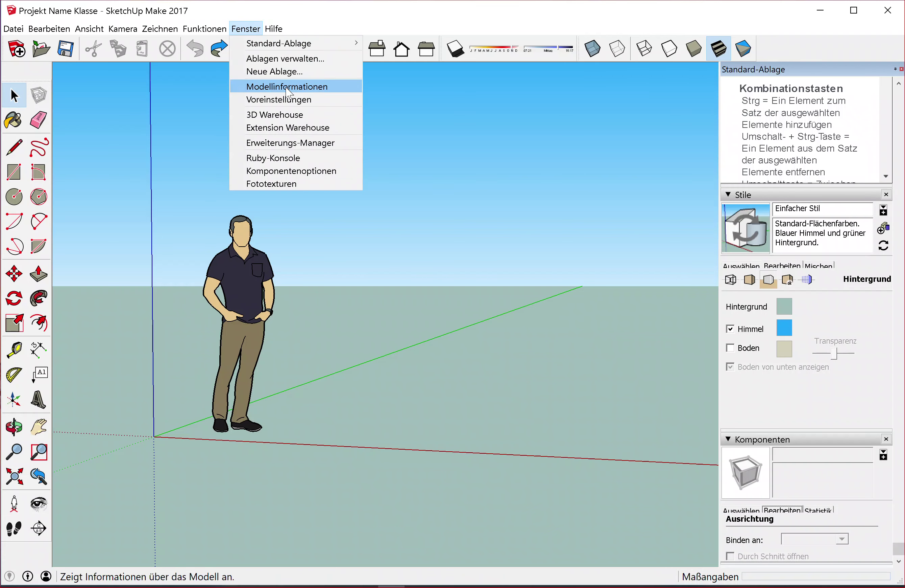
{"action": "mouse_move", "coordinate": [278, 43]}
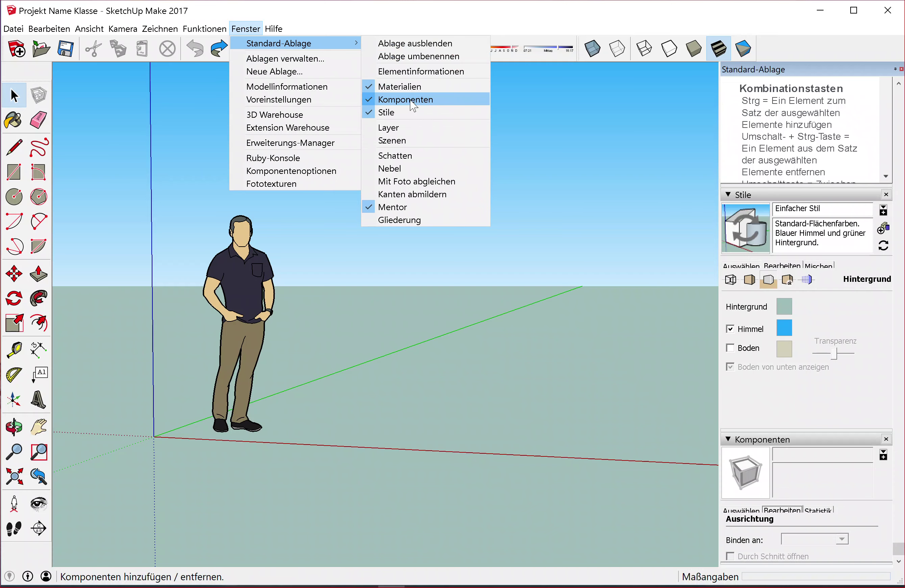
{"action": "left_click", "coordinate": [824, 391]}
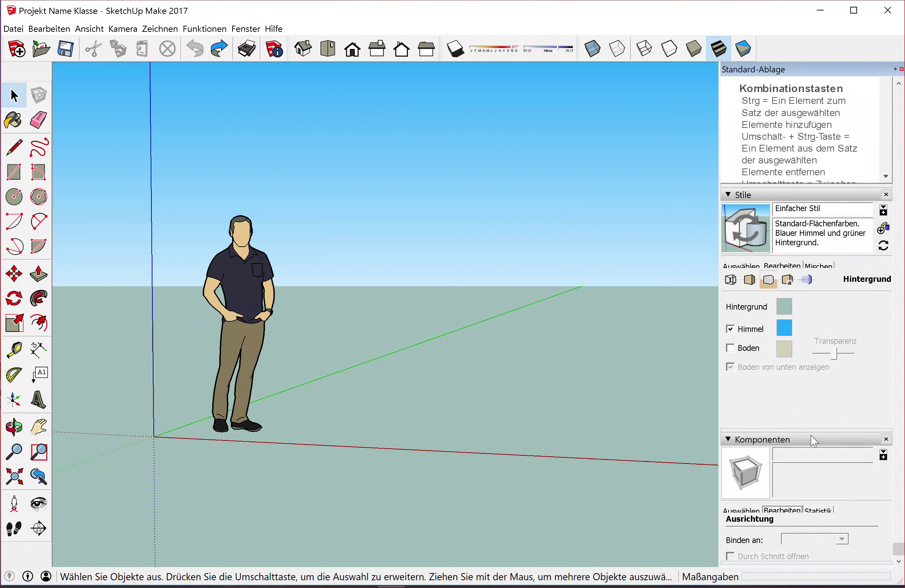
{"action": "left_click", "coordinate": [741, 511]}
{"action": "left_click_drag", "start_coordinate": [900, 482], "coordinate": [900, 550]}
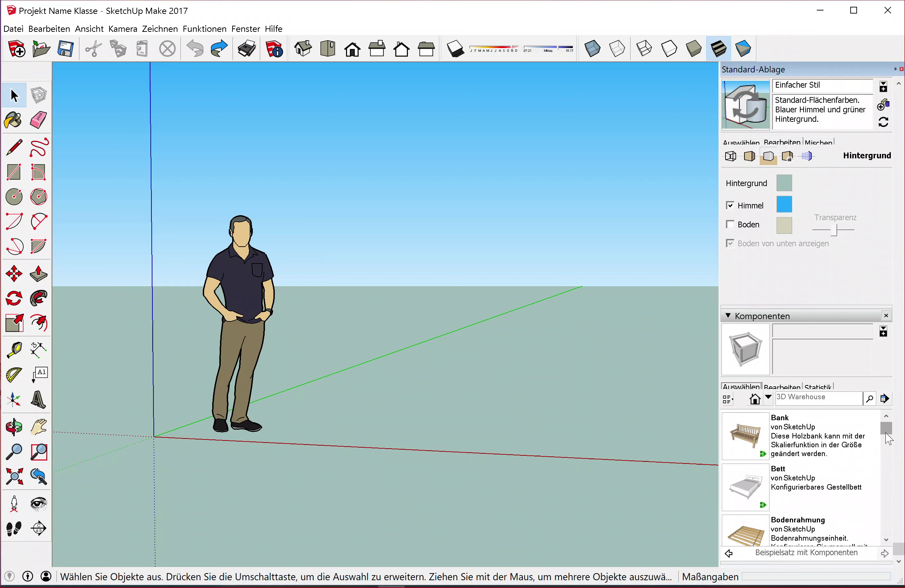
{"action": "left_click_drag", "start_coordinate": [888, 435], "coordinate": [886, 483]}
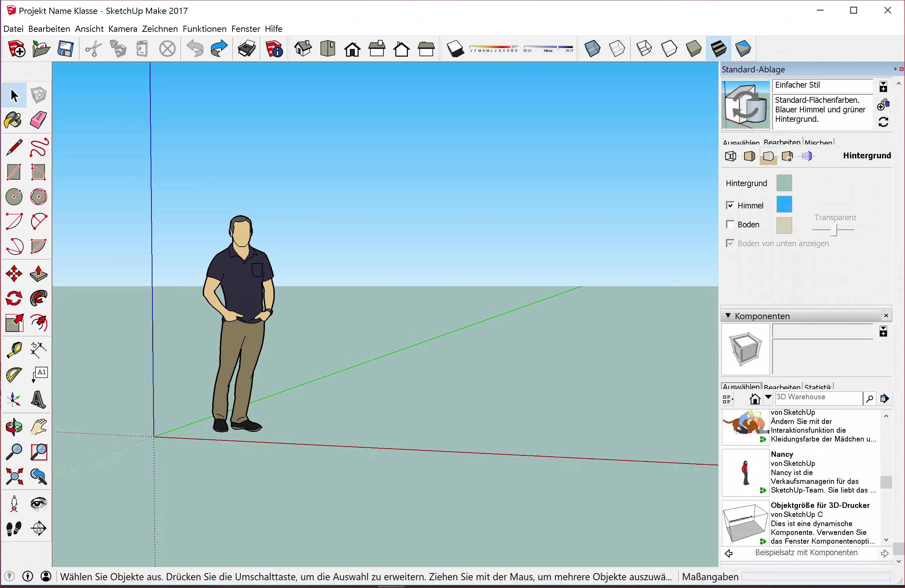
Drag the Nancy component into the scene to the right of the man
{"action": "left_click", "coordinate": [750, 473]}
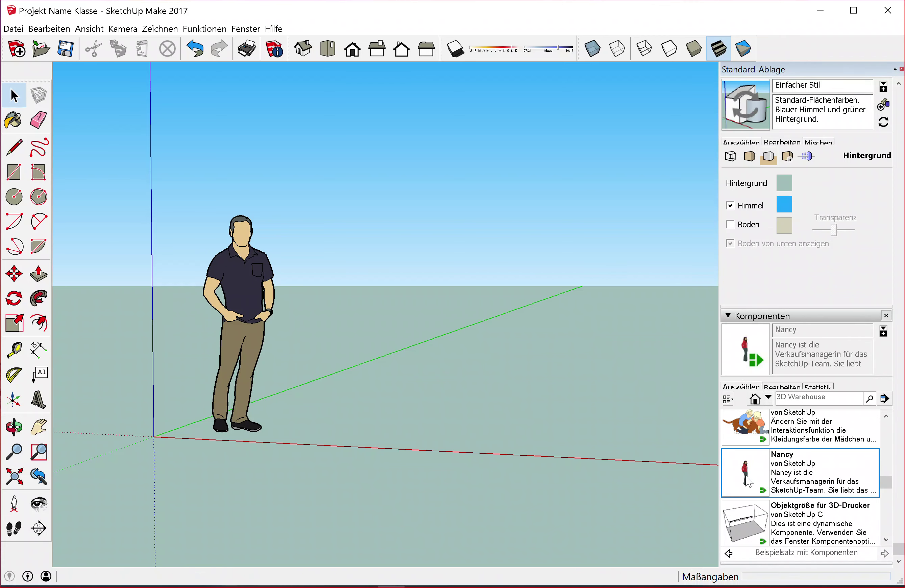
{"action": "left_click_drag", "start_coordinate": [749, 481], "coordinate": [485, 426]}
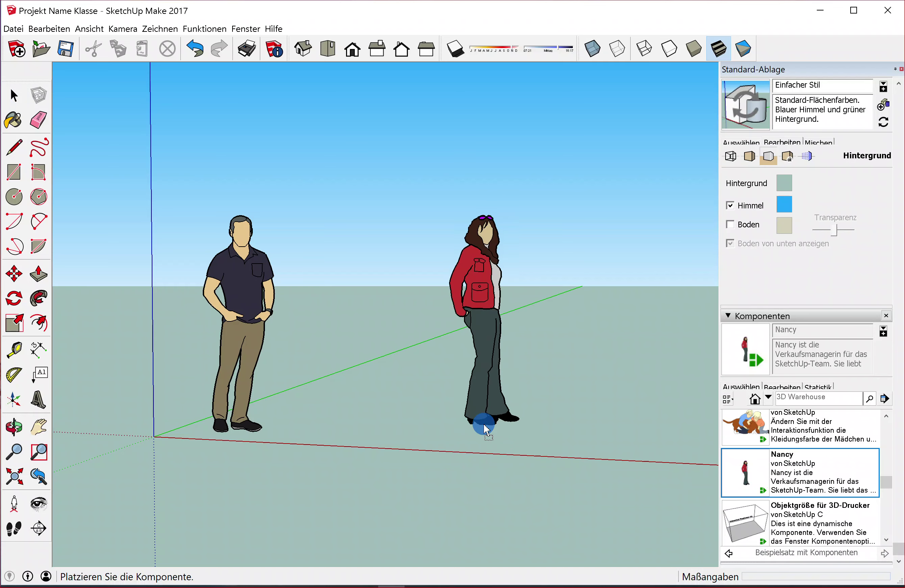
{"action": "left_click_drag", "start_coordinate": [486, 426], "coordinate": [397, 442]}
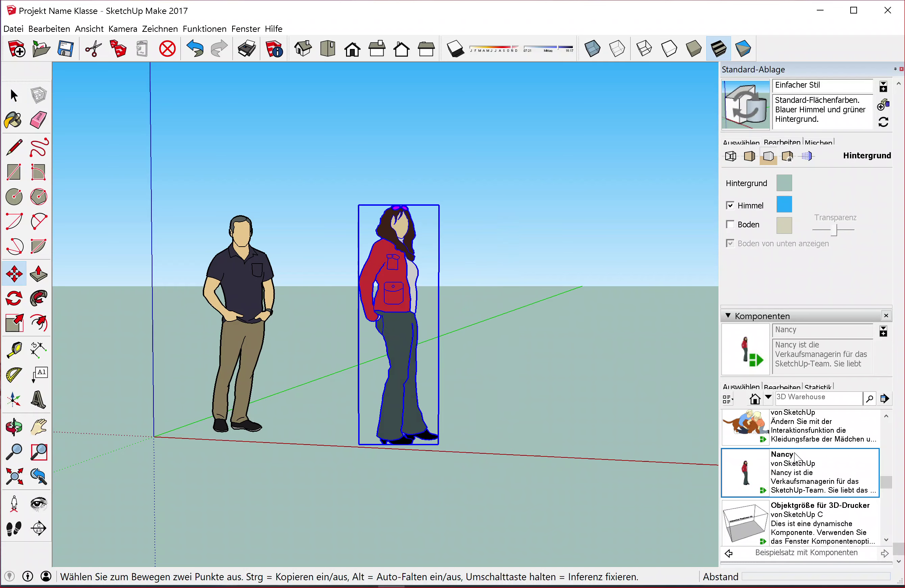
Scroll the component list back up to Bank
{"action": "left_click", "coordinate": [890, 483]}
{"action": "scroll", "coordinate": [890, 482], "scroll_direction": "down", "scroll_amount": 2}
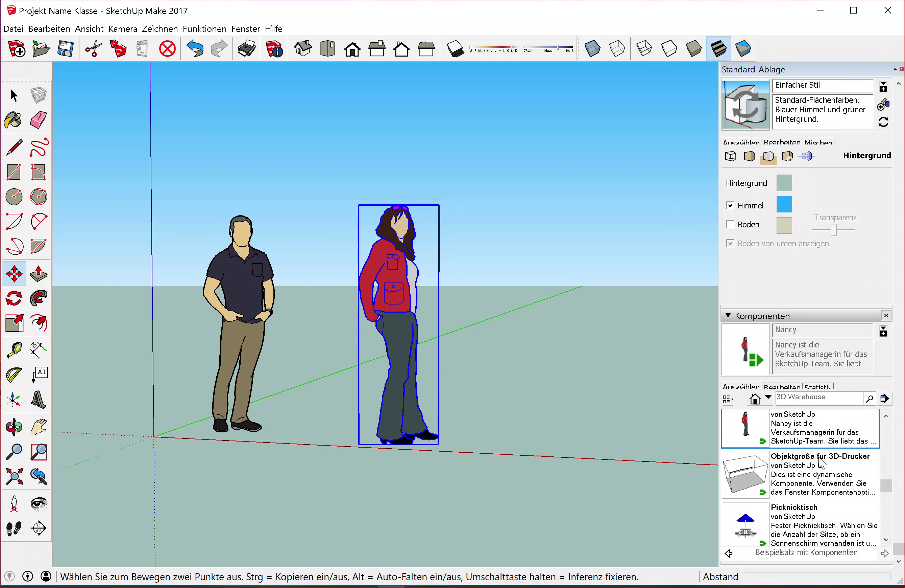
{"action": "left_click", "coordinate": [886, 485]}
{"action": "left_click_drag", "start_coordinate": [886, 486], "coordinate": [882, 513]}
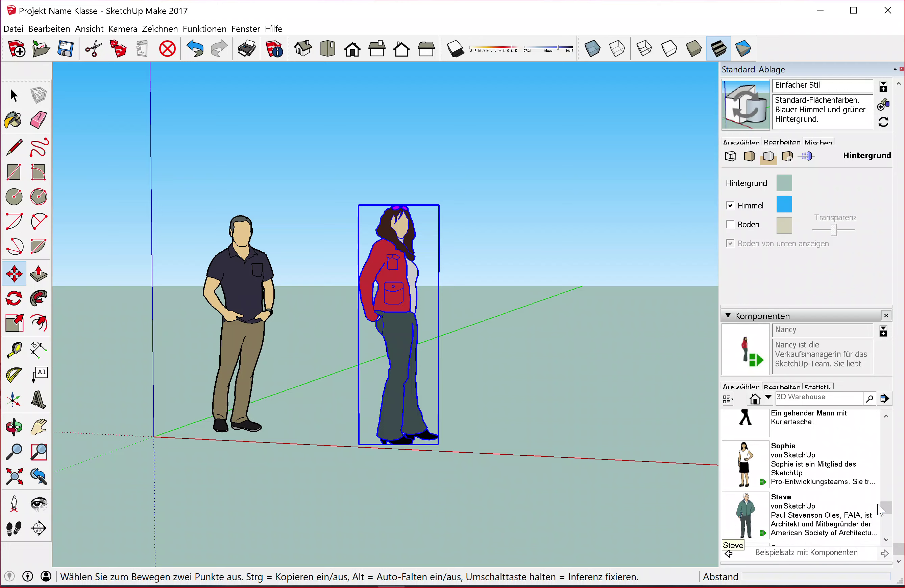
{"action": "mouse_move", "coordinate": [888, 511]}
{"action": "left_mouse_down"}
{"action": "mouse_move", "coordinate": [885, 534]}
{"action": "mouse_move", "coordinate": [893, 429]}
{"action": "left_mouse_up"}
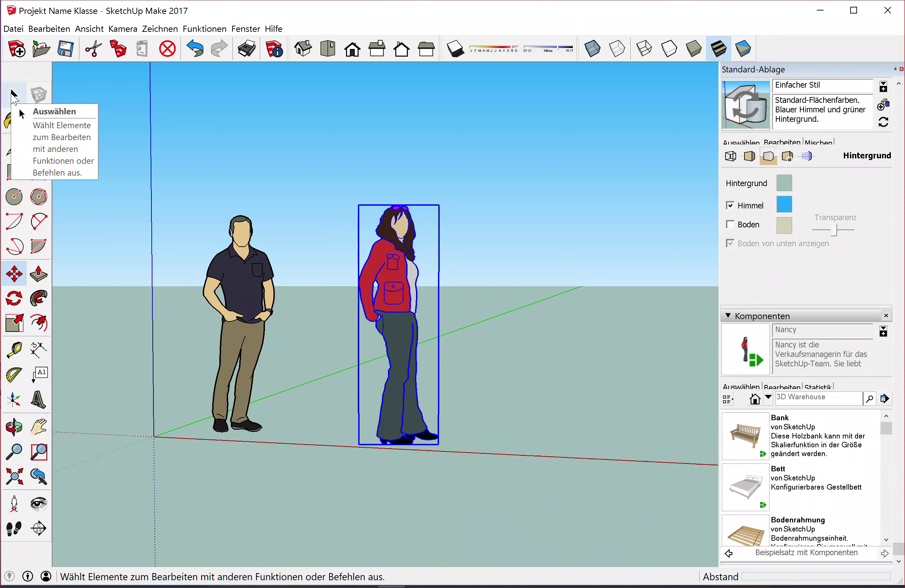
Delete the man figure with right-click Löschen, leaving Nancy selected
{"action": "left_click", "coordinate": [17, 93]}
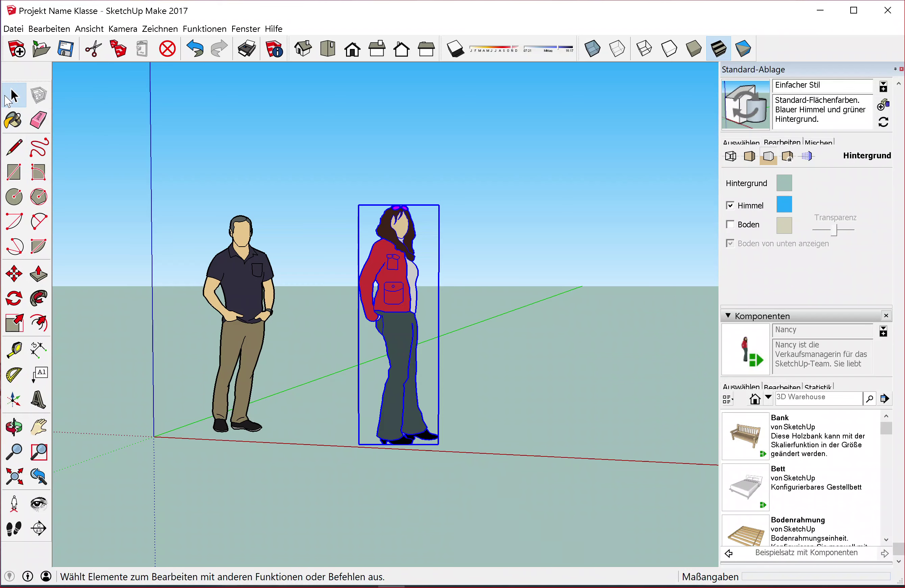
{"action": "left_click", "coordinate": [235, 261]}
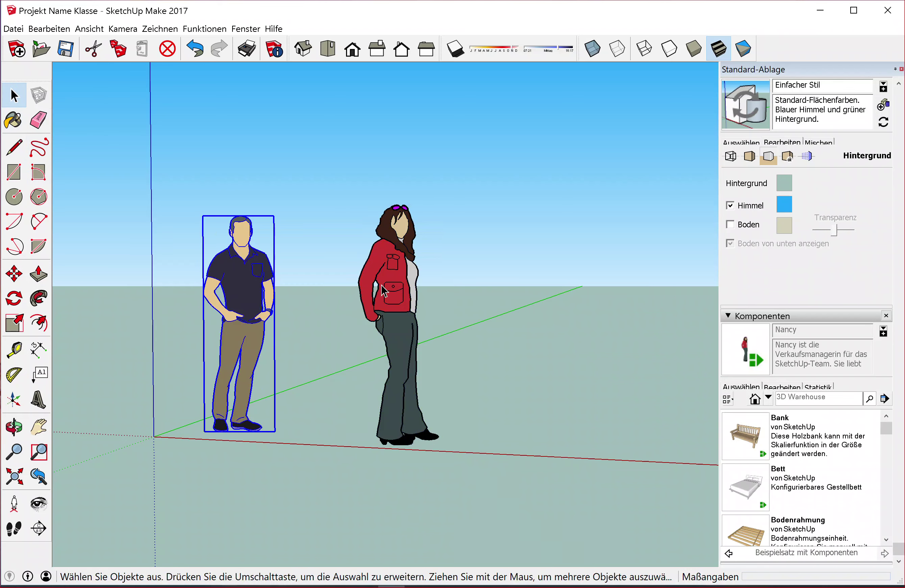
{"action": "left_click", "coordinate": [393, 286]}
{"action": "left_click", "coordinate": [252, 289]}
{"action": "right_click", "coordinate": [243, 291]}
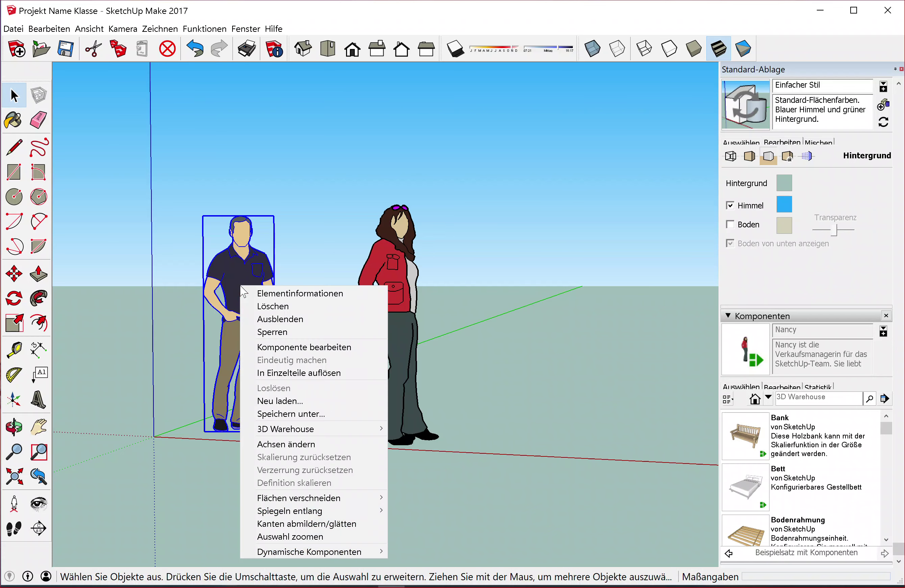
{"action": "left_click", "coordinate": [270, 306]}
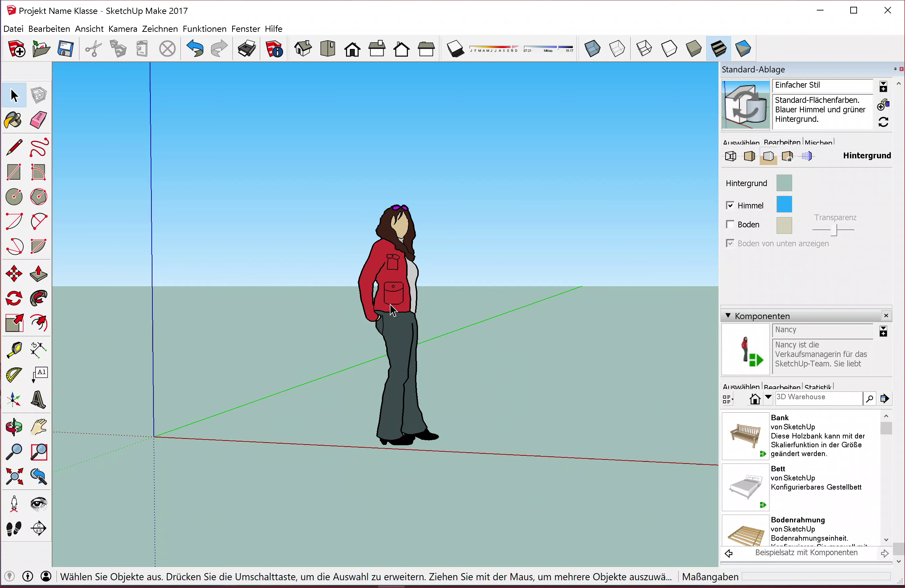
{"action": "left_click", "coordinate": [405, 308]}
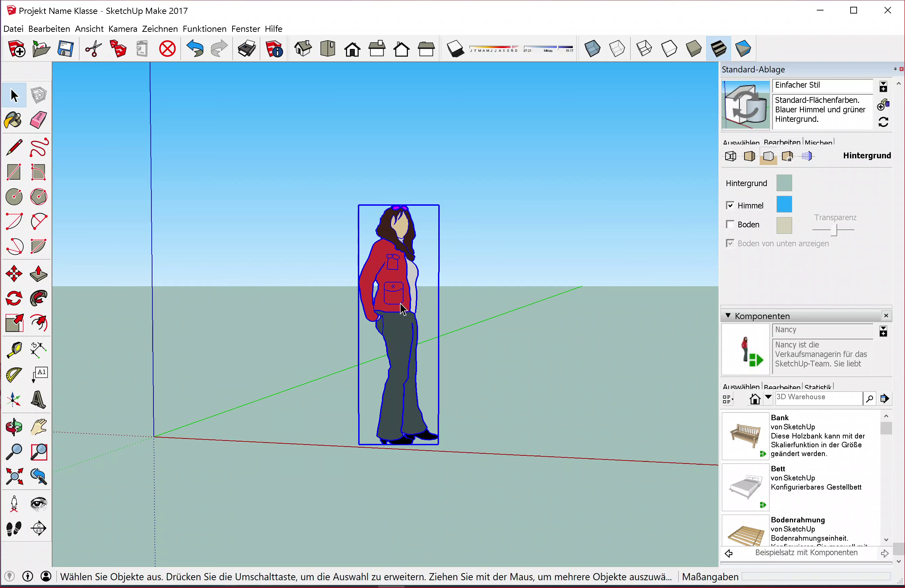
Move Nancy to the axis origin, then shift her along the green axis
{"action": "left_click", "coordinate": [14, 275]}
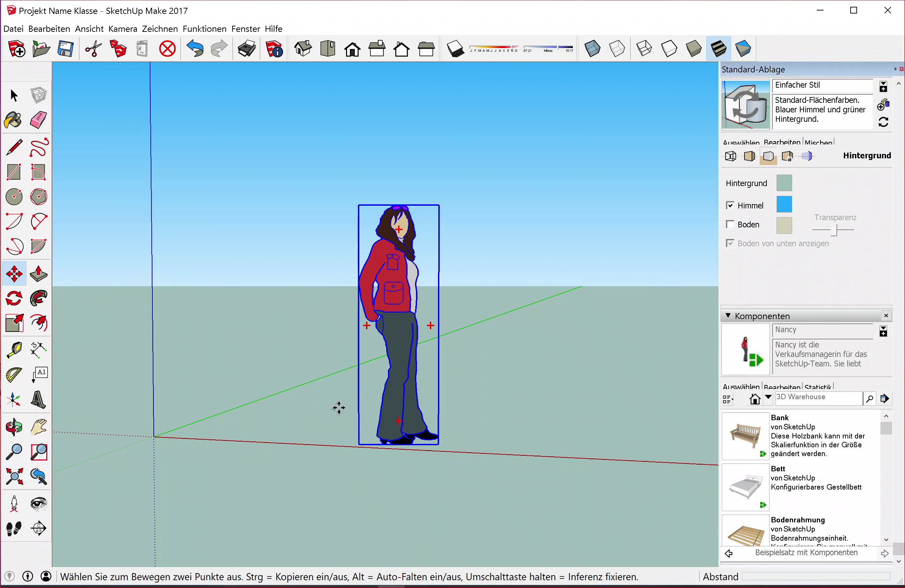
{"action": "left_click", "coordinate": [383, 444]}
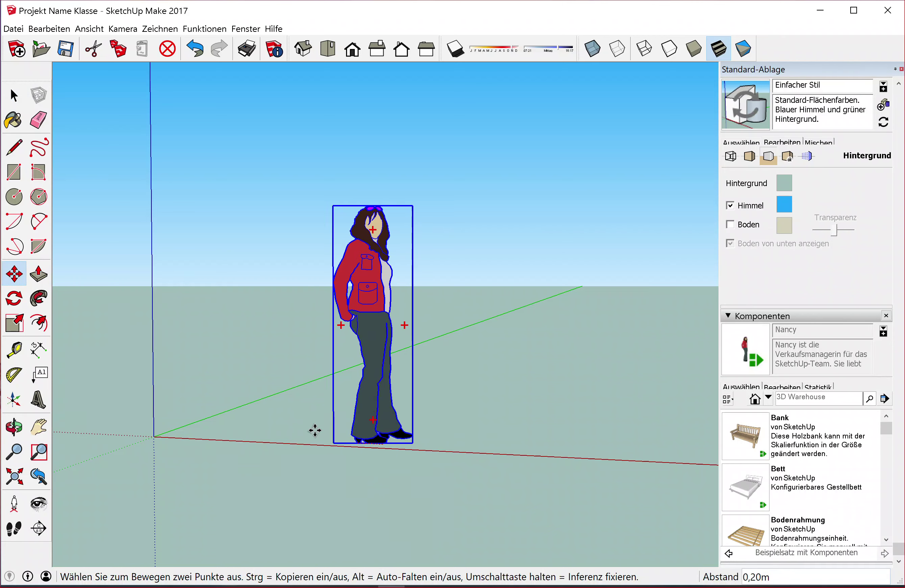
{"action": "left_click", "coordinate": [155, 435]}
{"action": "scroll", "coordinate": [170, 452], "scroll_direction": "up", "scroll_amount": 2}
{"action": "scroll", "coordinate": [170, 451], "scroll_direction": "down", "scroll_amount": 2}
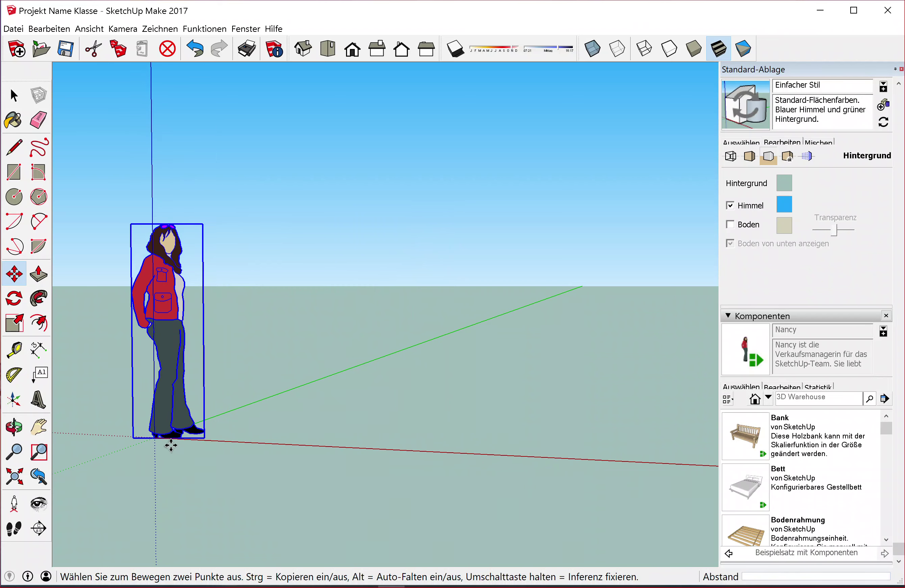
{"action": "left_click", "coordinate": [171, 370]}
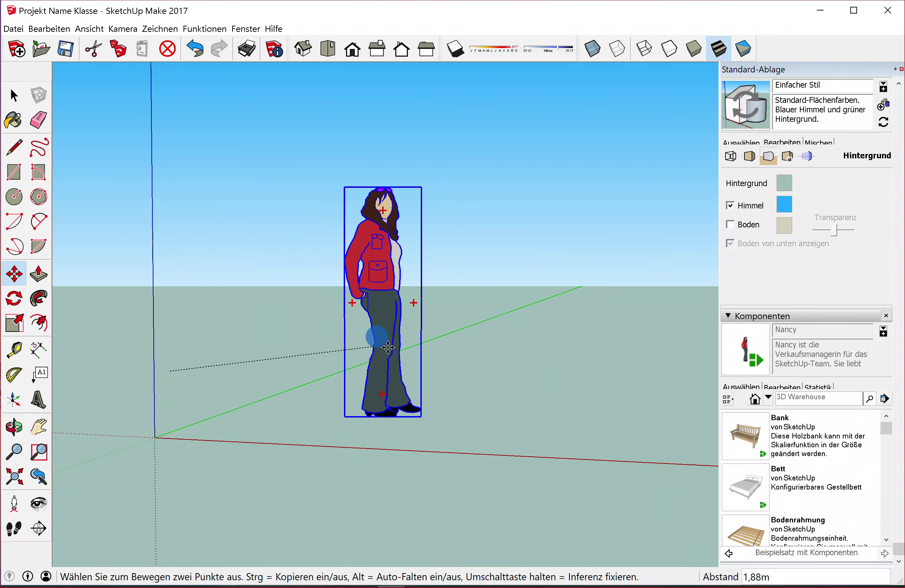
{"action": "left_click", "coordinate": [401, 347]}
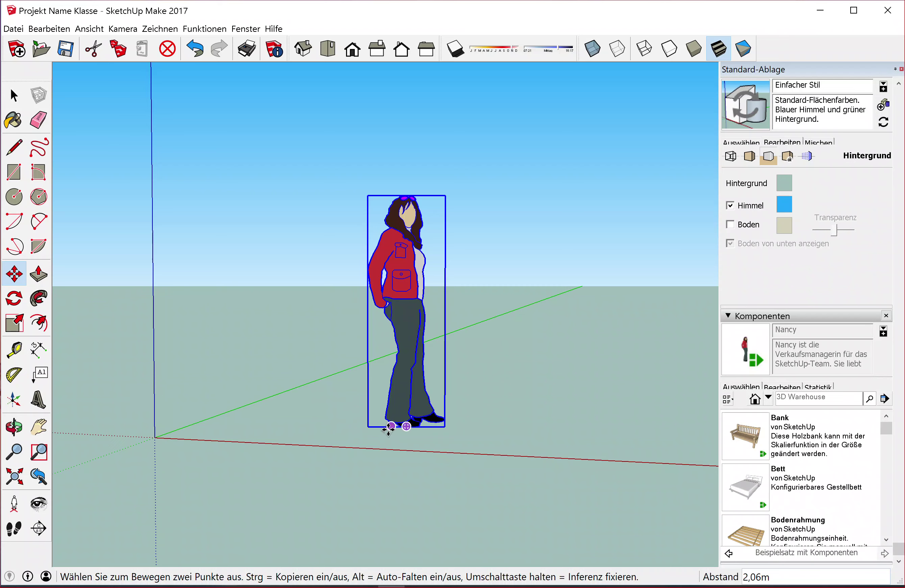
Snap Nancy's foot exactly onto the origin and hide the Standard-Ablage tray
{"action": "left_click", "coordinate": [389, 429]}
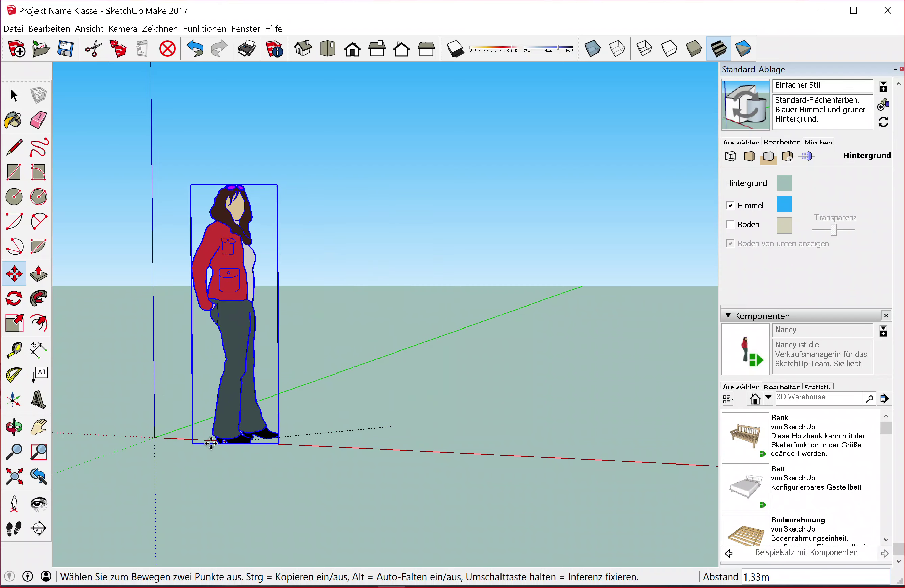
{"action": "left_click", "coordinate": [156, 435]}
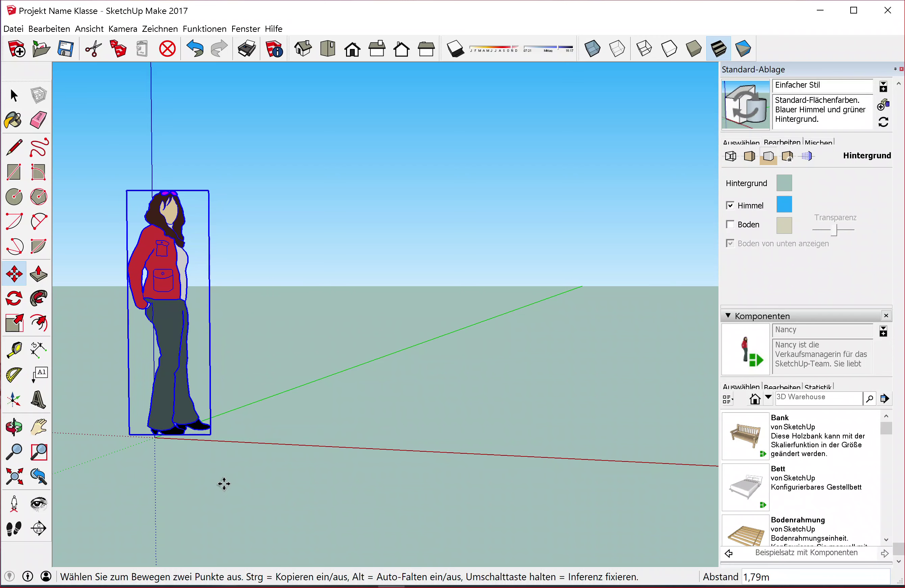
{"action": "left_click", "coordinate": [901, 69]}
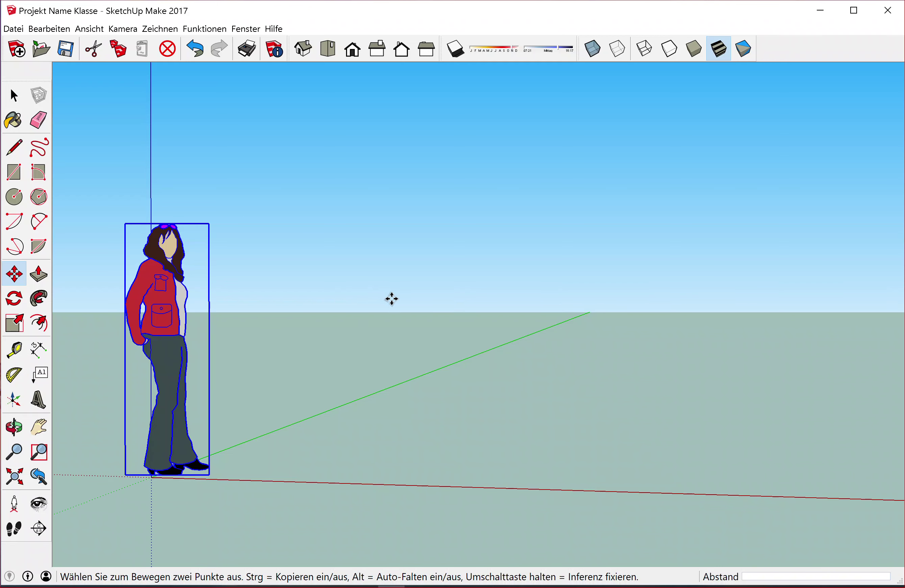
Zoom out slightly, switch to the Select tool, and open the Fenster menu
{"action": "scroll", "coordinate": [392, 299], "scroll_direction": "down", "scroll_amount": 1}
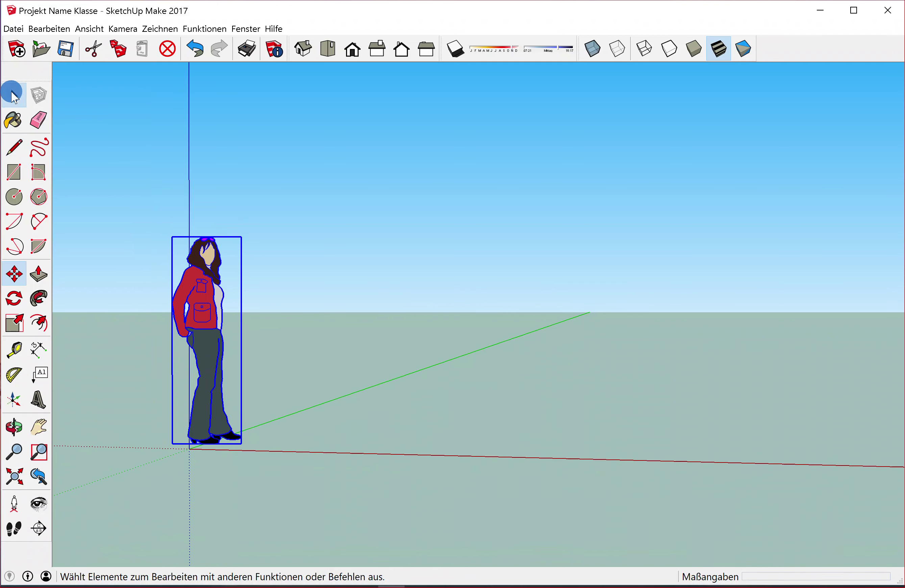
{"action": "left_click", "coordinate": [11, 96]}
{"action": "left_click", "coordinate": [241, 29]}
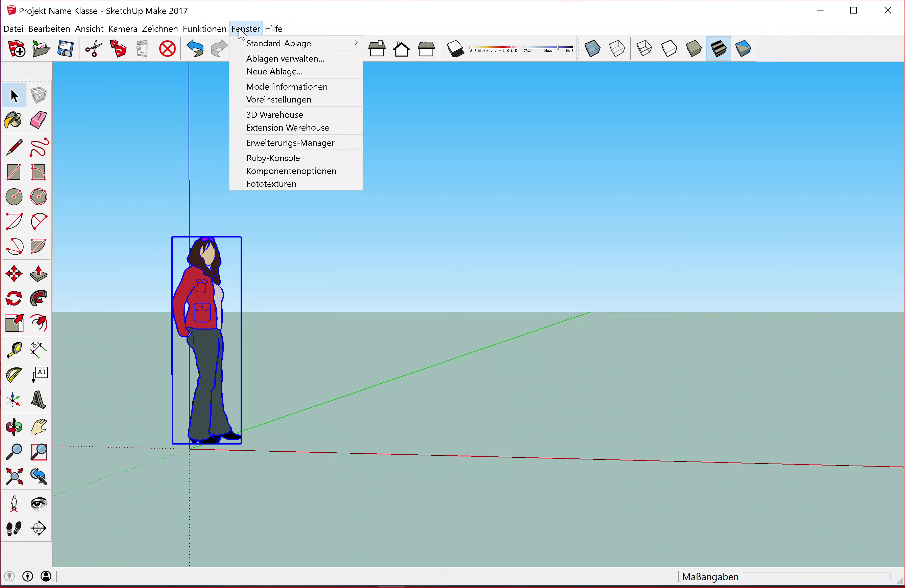
Open the 3D Warehouse window and reposition it on screen
{"action": "left_click", "coordinate": [293, 121]}
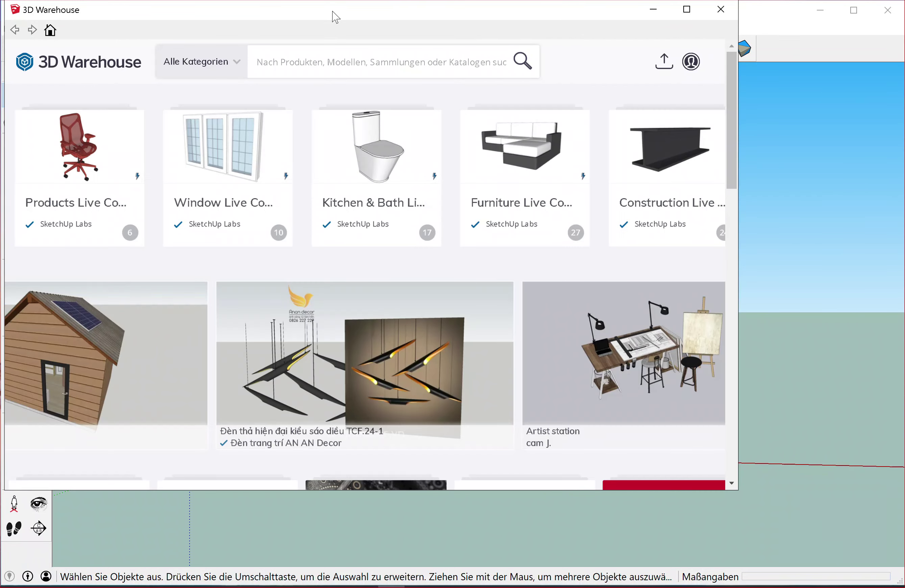
{"action": "mouse_move", "coordinate": [334, 17]}
{"action": "left_mouse_down"}
{"action": "mouse_move", "coordinate": [462, 28]}
{"action": "mouse_move", "coordinate": [446, 41]}
{"action": "left_mouse_up"}
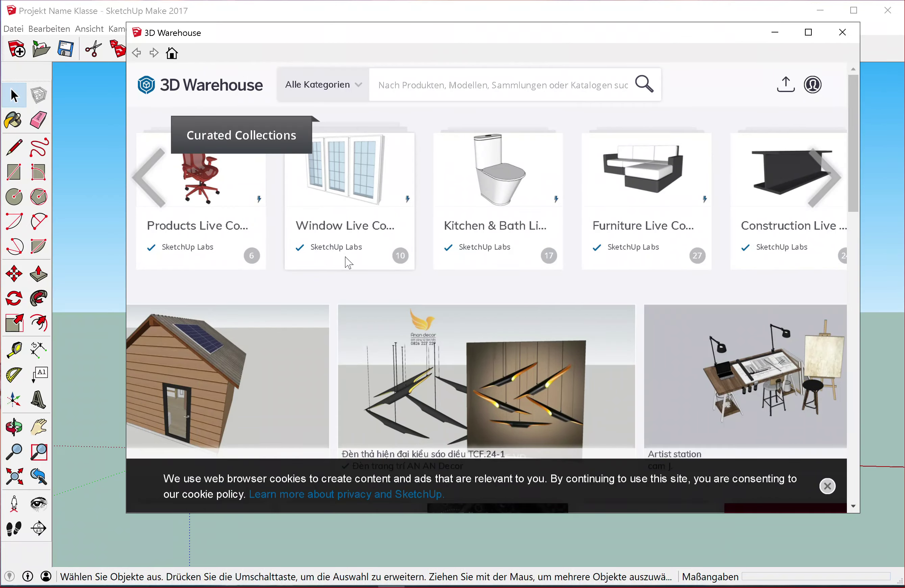
{"action": "scroll", "coordinate": [348, 261], "scroll_direction": "down", "scroll_amount": 6}
{"action": "scroll", "coordinate": [348, 261], "scroll_direction": "down", "scroll_amount": 5}
{"action": "scroll", "coordinate": [343, 263], "scroll_direction": "up", "scroll_amount": 10}
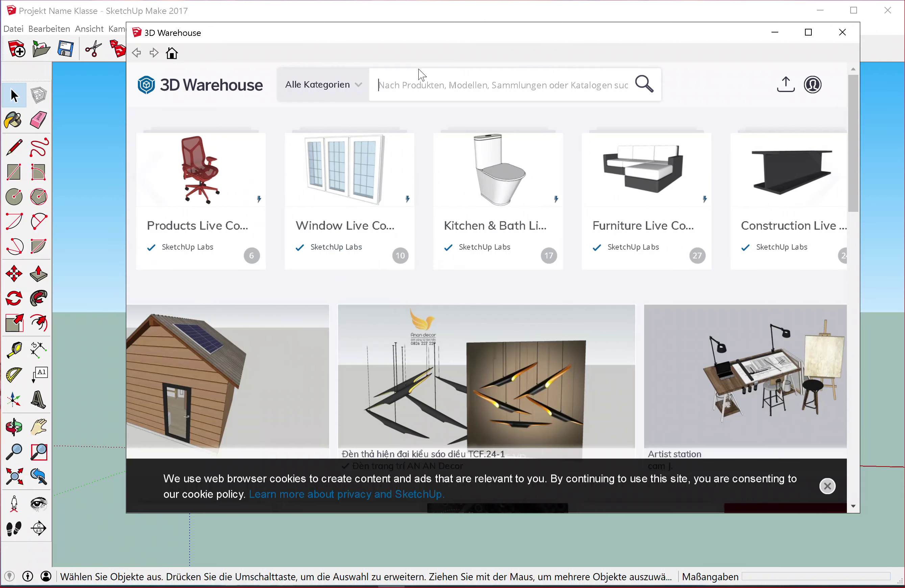
Search 3D Warehouse for 'Furniture', replacing the 'Möbel' search text
{"action": "left_click", "coordinate": [400, 81]}
{"action": "mouse_move", "coordinate": [212, 184]}
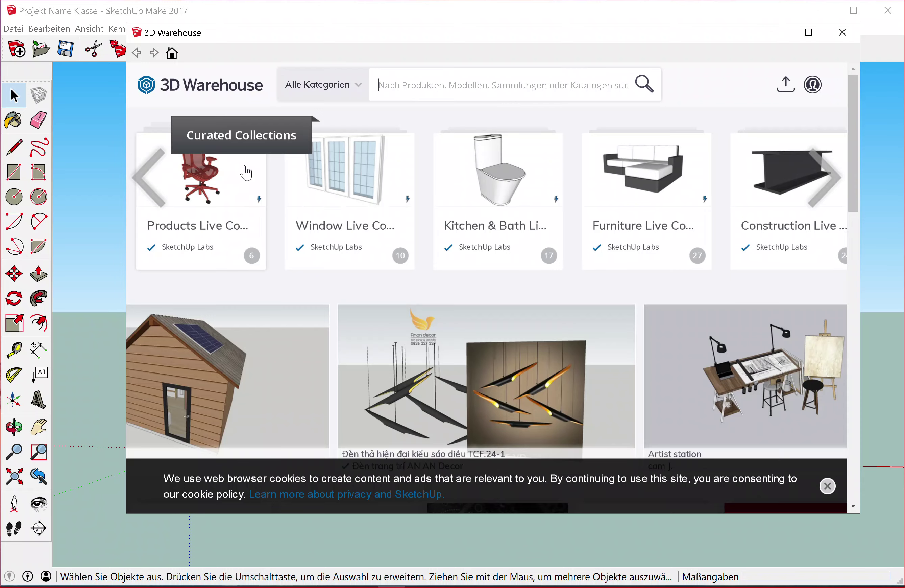
{"action": "type", "text": "Mö"}
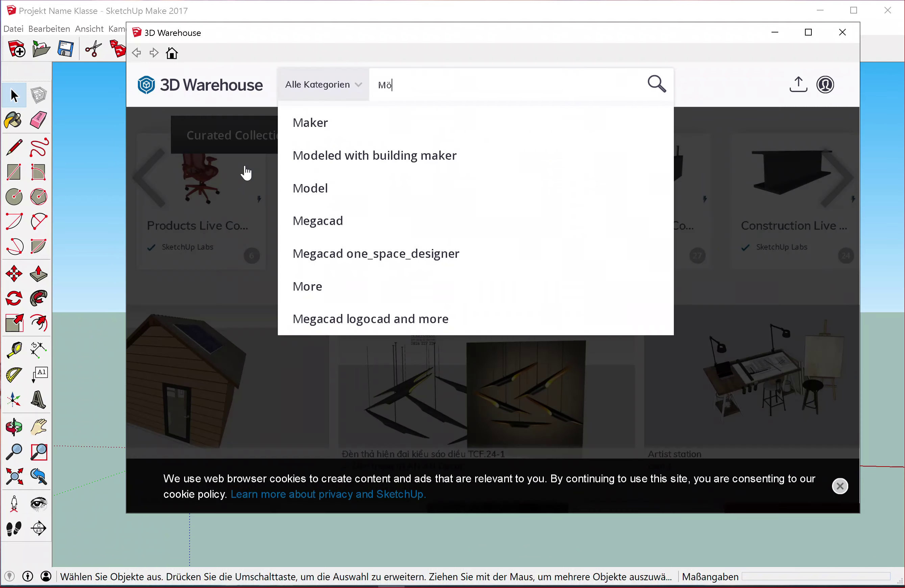
{"action": "type", "text": "bel"}
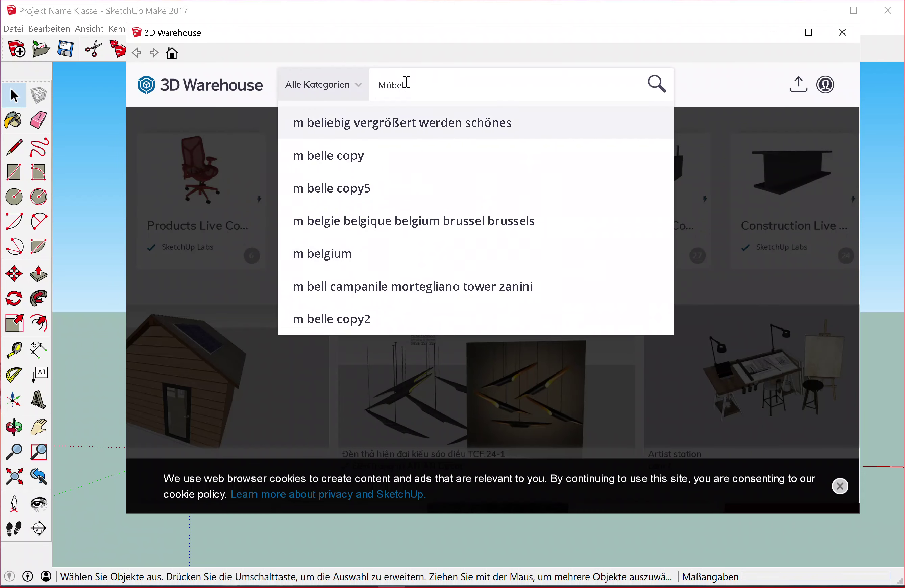
{"action": "left_click_drag", "start_coordinate": [406, 82], "coordinate": [358, 76]}
{"action": "type", "text": "F"}
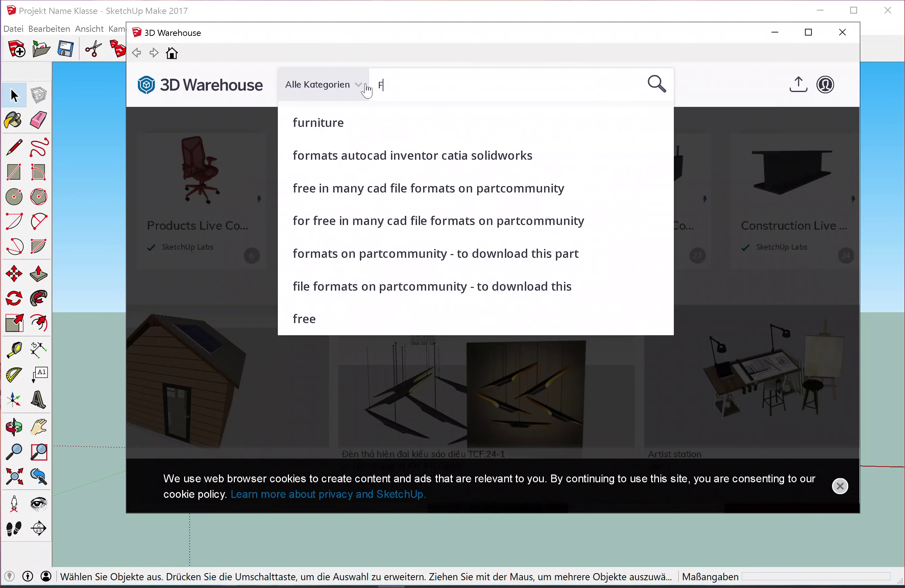
{"action": "type", "text": "urnitu"}
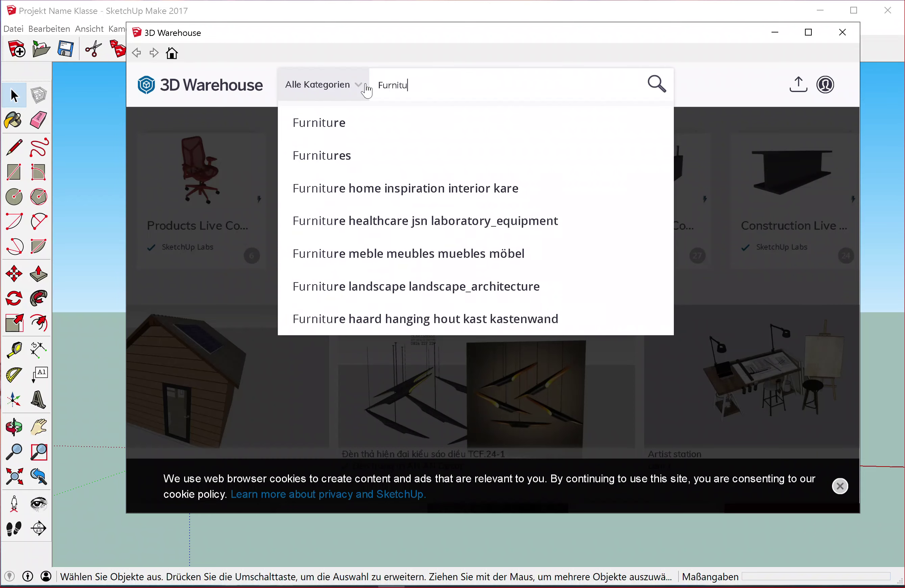
{"action": "type", "text": "re"}
{"action": "left_click", "coordinate": [325, 120]}
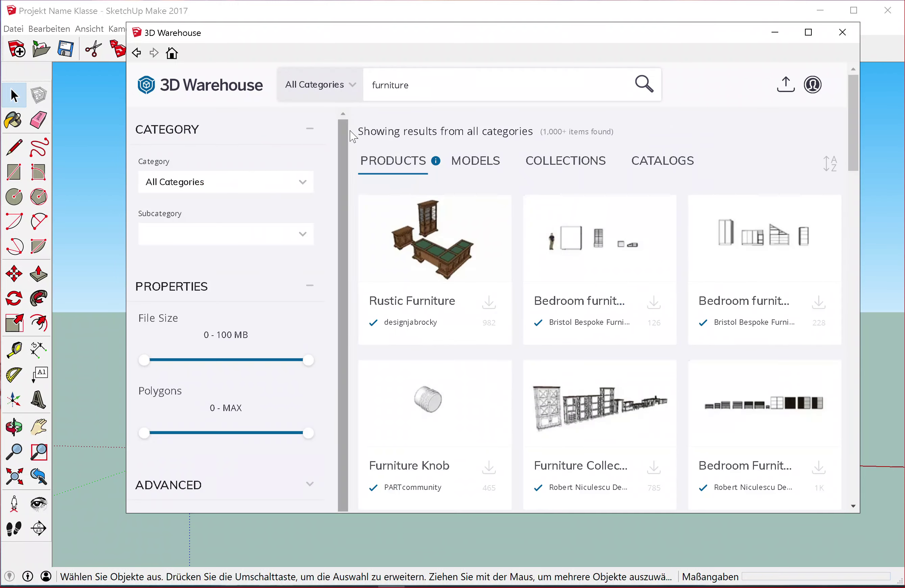
Try downloading the Aluminium metal seating model from the furniture results
{"action": "scroll", "coordinate": [543, 412], "scroll_direction": "down", "scroll_amount": 10}
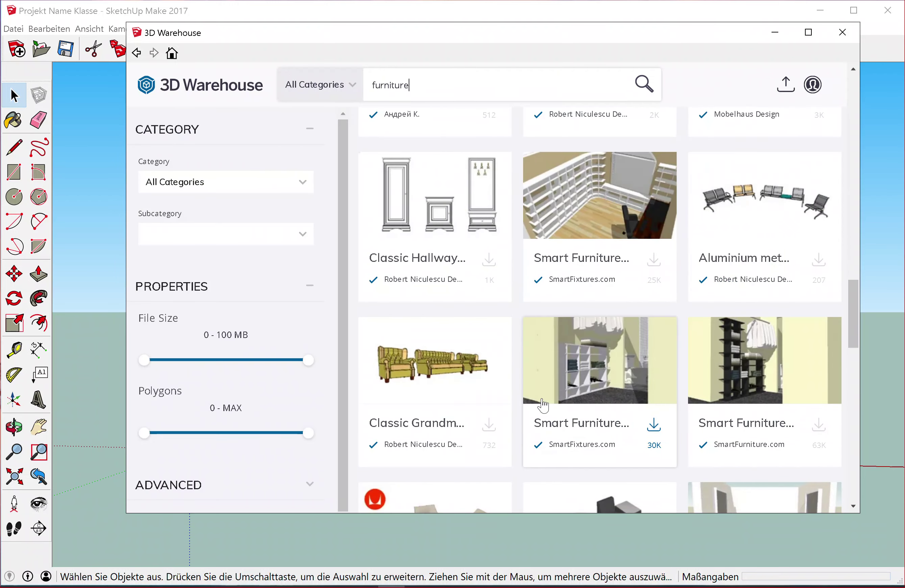
{"action": "left_click", "coordinate": [819, 263]}
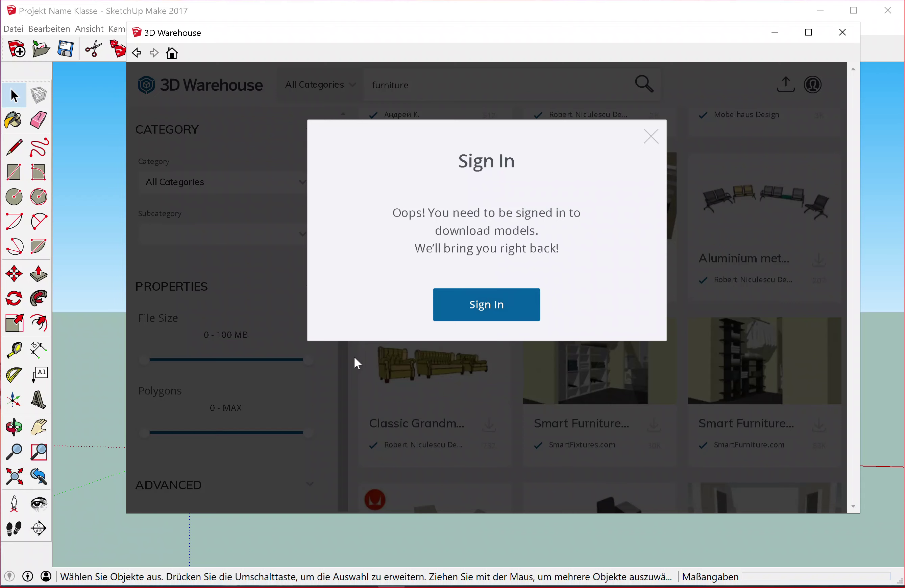
Sign in to 3D Warehouse with a Google account
{"action": "left_click", "coordinate": [486, 308]}
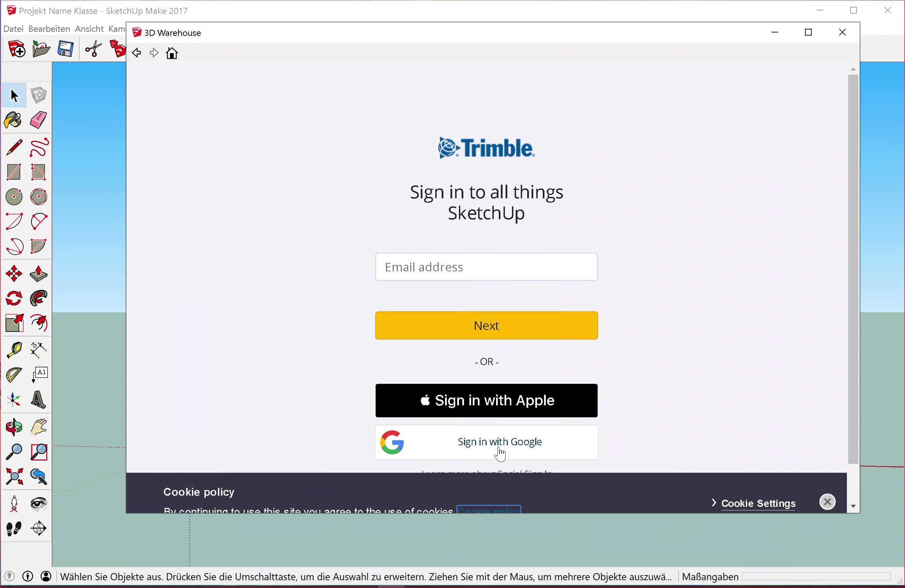
{"action": "left_click", "coordinate": [504, 448]}
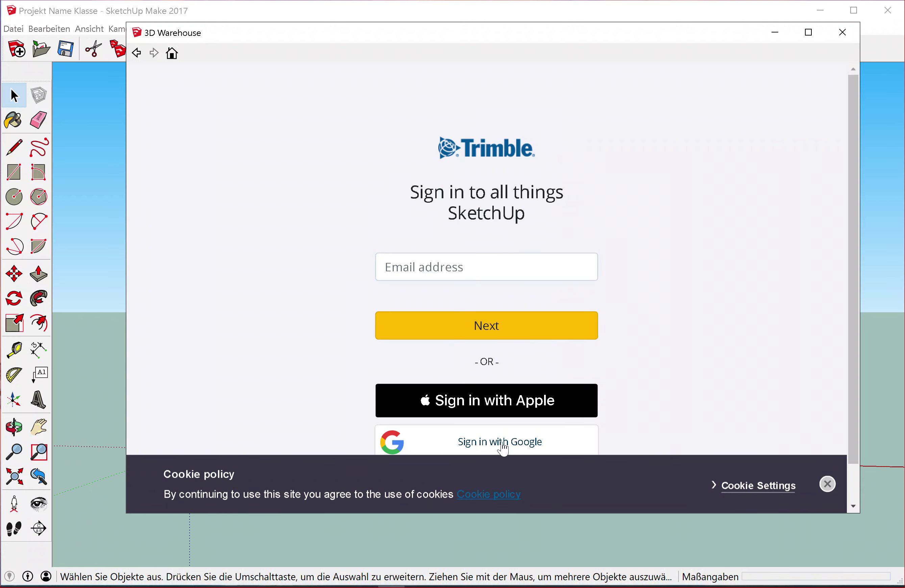
{"action": "left_click", "coordinate": [471, 445]}
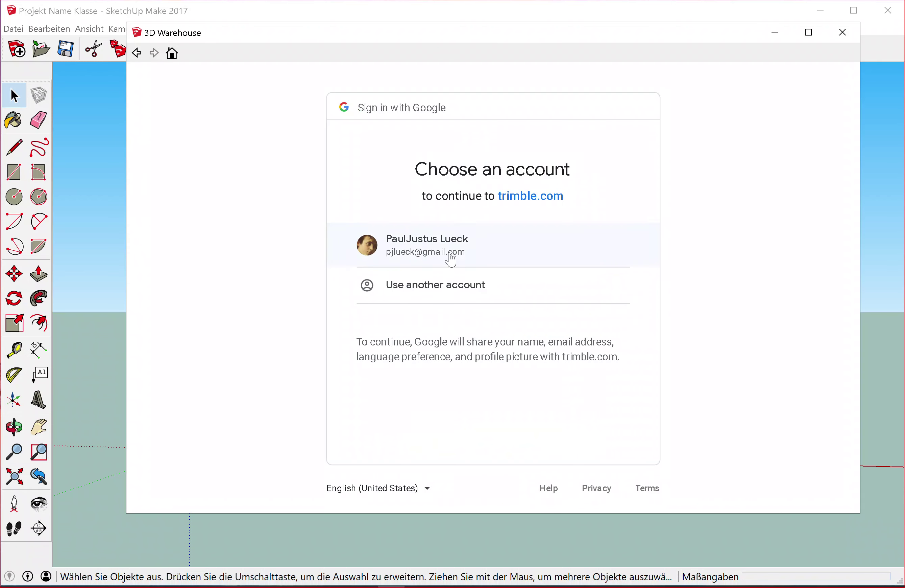
{"action": "left_click", "coordinate": [451, 261]}
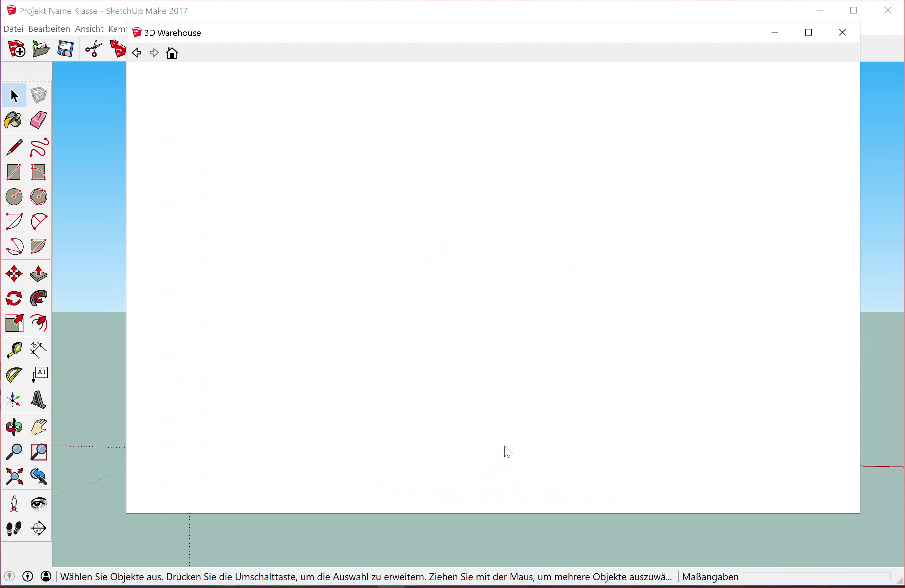
{"action": "key", "text": "super"}
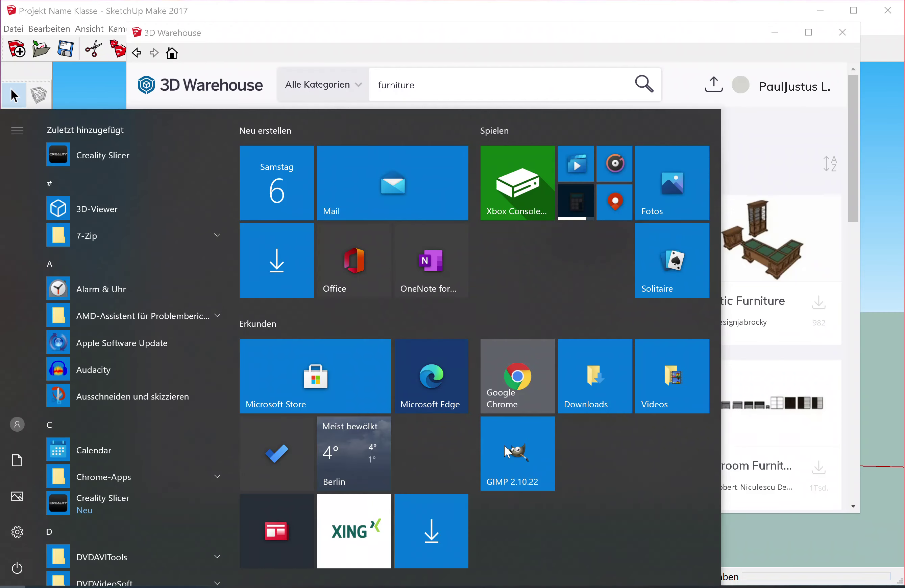
Download the Chaise Puzzle Acrila Furniture chair and load it into the model
{"action": "key", "text": "super"}
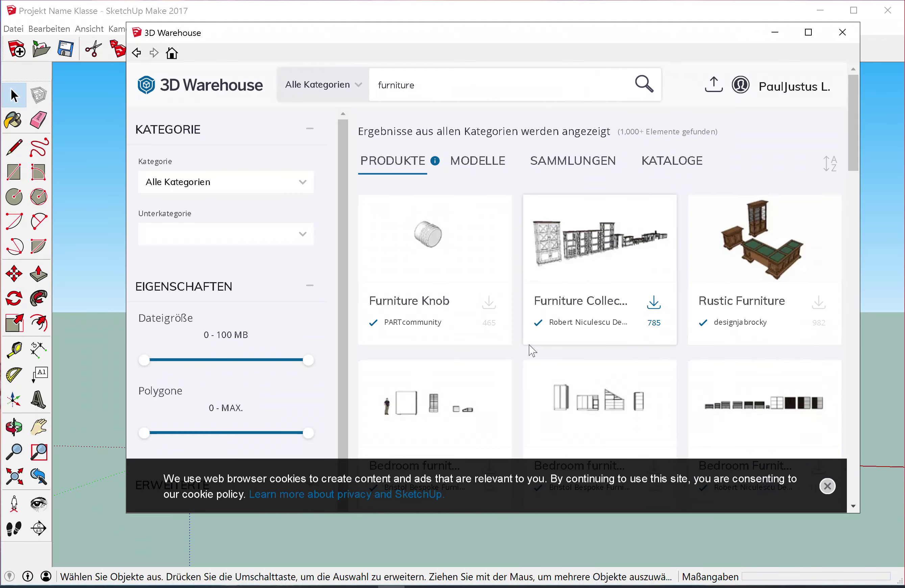
{"action": "scroll", "coordinate": [551, 351], "scroll_direction": "down", "scroll_amount": 5}
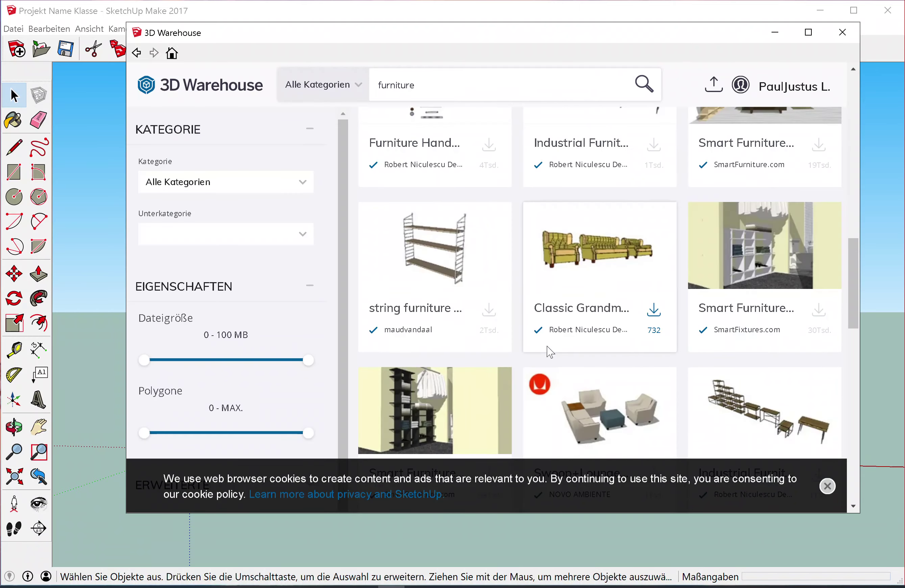
{"action": "scroll", "coordinate": [553, 351], "scroll_direction": "down", "scroll_amount": 3}
{"action": "scroll", "coordinate": [554, 350], "scroll_direction": "down", "scroll_amount": 3}
{"action": "scroll", "coordinate": [555, 350], "scroll_direction": "down", "scroll_amount": 3}
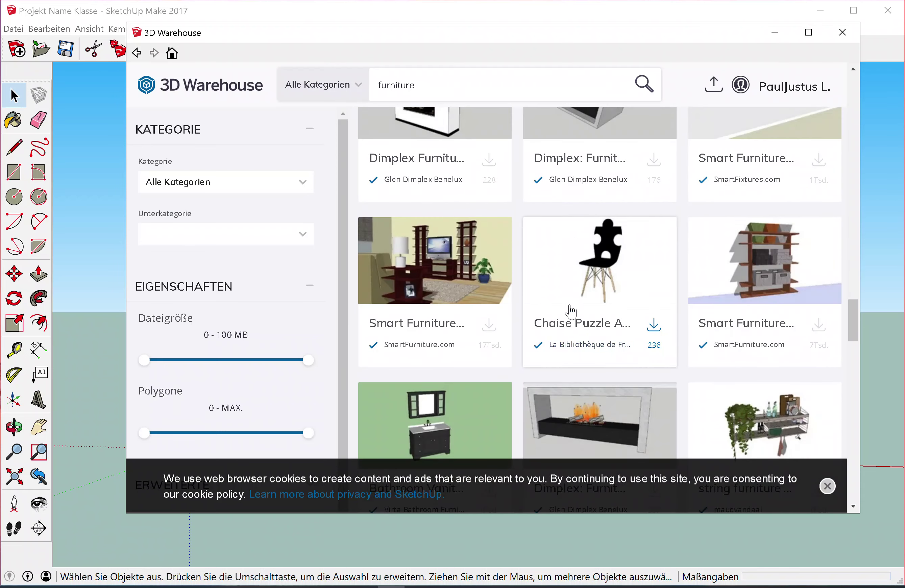
{"action": "left_click", "coordinate": [606, 281]}
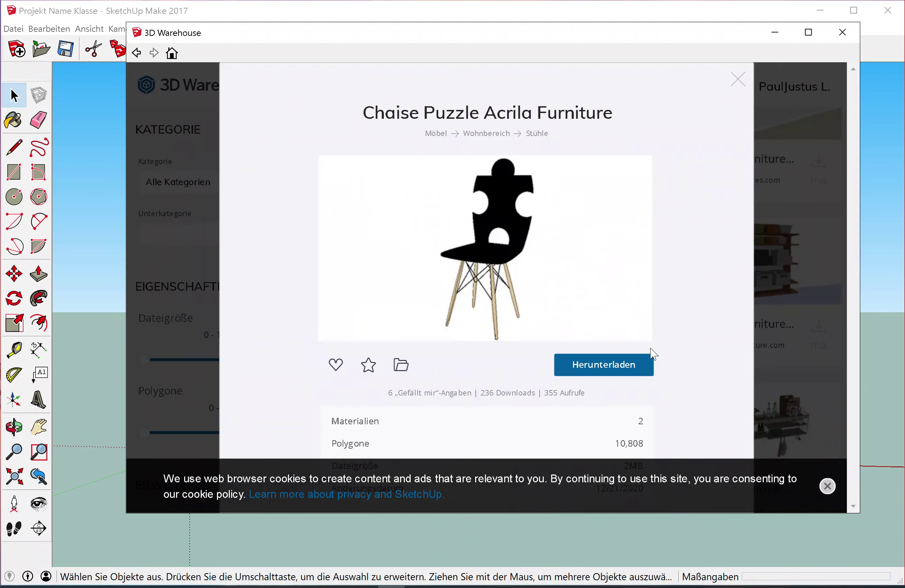
{"action": "left_click", "coordinate": [566, 360]}
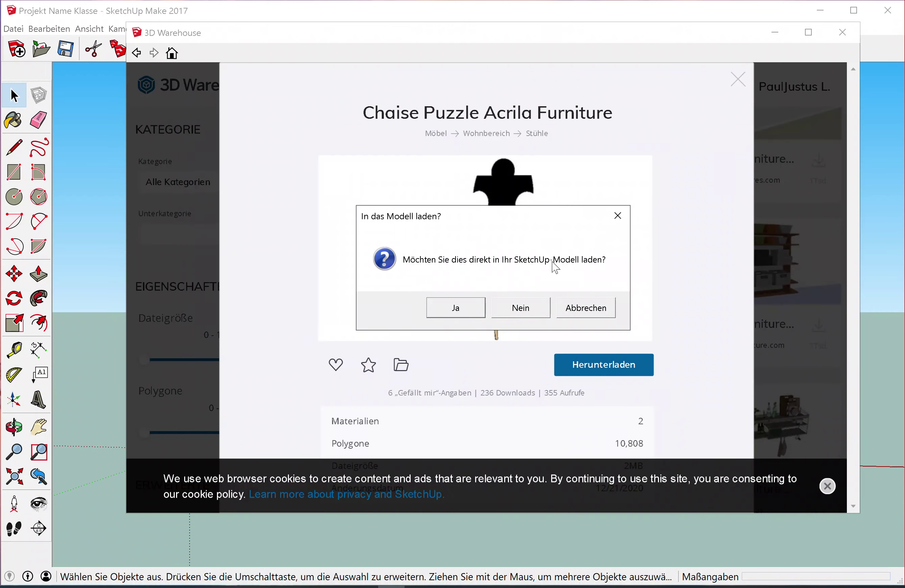
{"action": "left_click", "coordinate": [459, 307]}
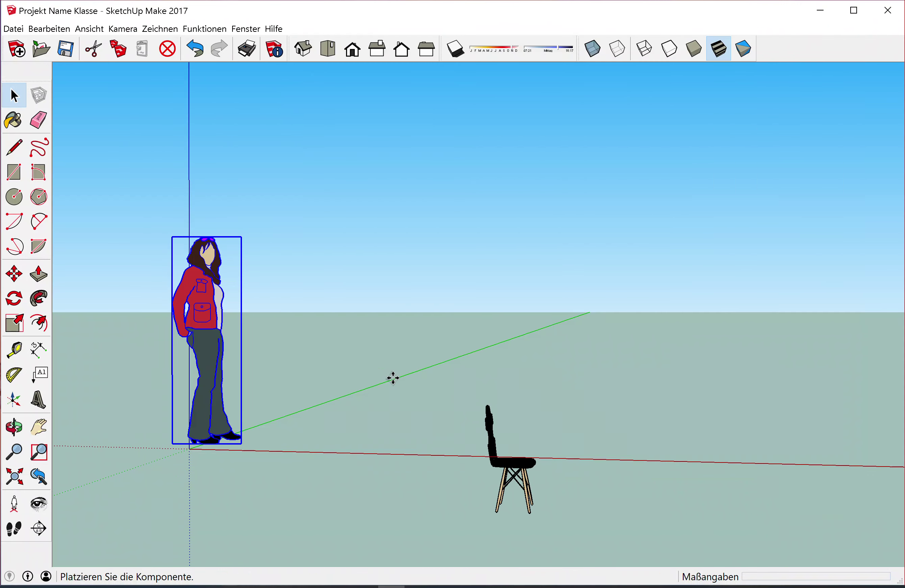
Drop the puzzle chair on the ground to Nancy's right, near the origin
{"action": "left_click", "coordinate": [313, 450]}
{"action": "mouse_move", "coordinate": [428, 468]}
{"action": "middle_mouse_down"}
{"action": "mouse_move", "coordinate": [182, 490]}
{"action": "mouse_move", "coordinate": [370, 424]}
{"action": "middle_mouse_up"}
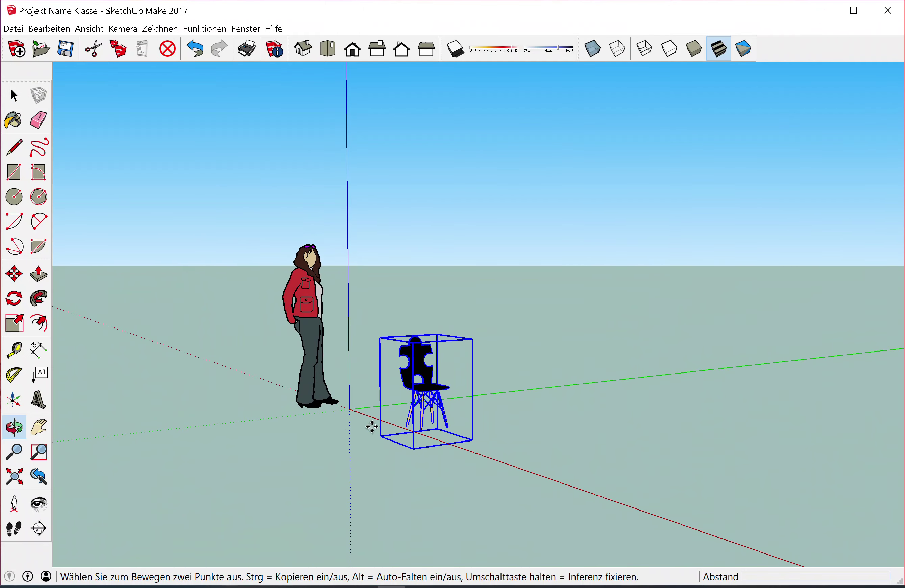
{"action": "scroll", "coordinate": [341, 429], "scroll_direction": "up", "scroll_amount": 3}
{"action": "key", "text": "o"}
{"action": "mouse_move", "coordinate": [687, 486]}
{"action": "left_mouse_down"}
{"action": "mouse_move", "coordinate": [212, 481]}
{"action": "mouse_move", "coordinate": [163, 495]}
{"action": "mouse_move", "coordinate": [628, 486]}
{"action": "mouse_move", "coordinate": [873, 425]}
{"action": "left_mouse_up"}
{"action": "key", "text": "m"}
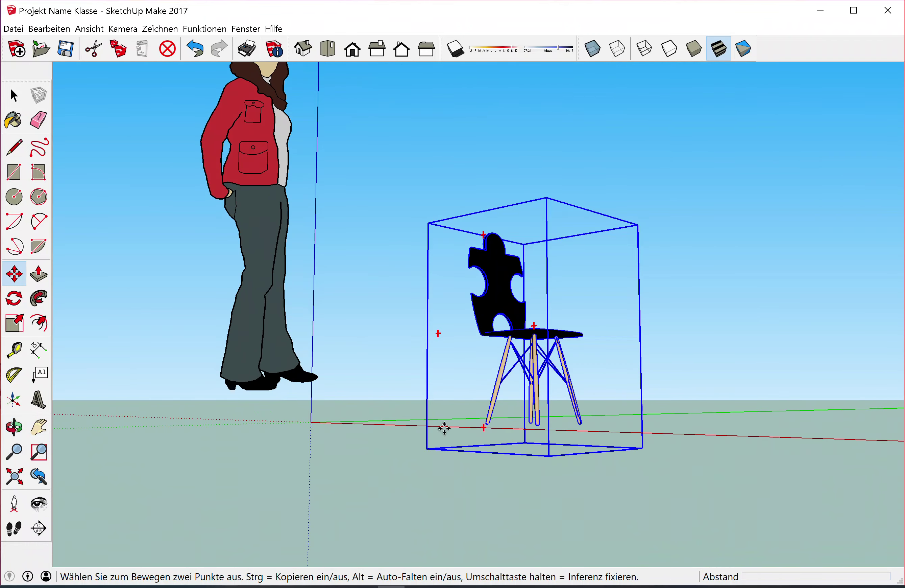
Orbit and zoom around the chair and Nancy to check its placement from several sides
{"action": "scroll", "coordinate": [504, 398], "scroll_direction": "up", "scroll_amount": 4}
{"action": "mouse_move", "coordinate": [411, 386]}
{"action": "middle_mouse_down"}
{"action": "mouse_move", "coordinate": [427, 405]}
{"action": "mouse_move", "coordinate": [568, 416]}
{"action": "middle_mouse_up"}
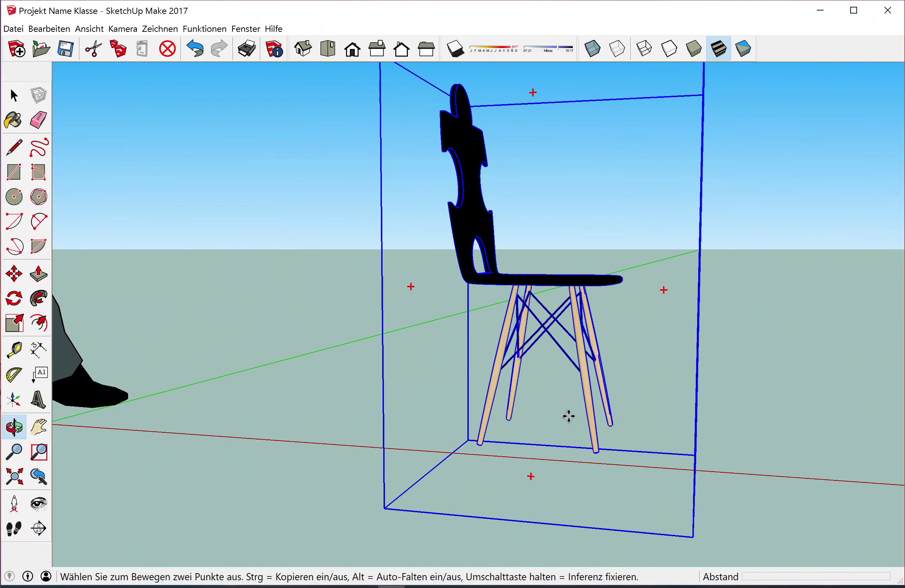
{"action": "scroll", "coordinate": [570, 415], "scroll_direction": "down", "scroll_amount": 3}
{"action": "scroll", "coordinate": [572, 415], "scroll_direction": "down", "scroll_amount": 5}
{"action": "scroll", "coordinate": [773, 166], "scroll_direction": "up", "scroll_amount": 2}
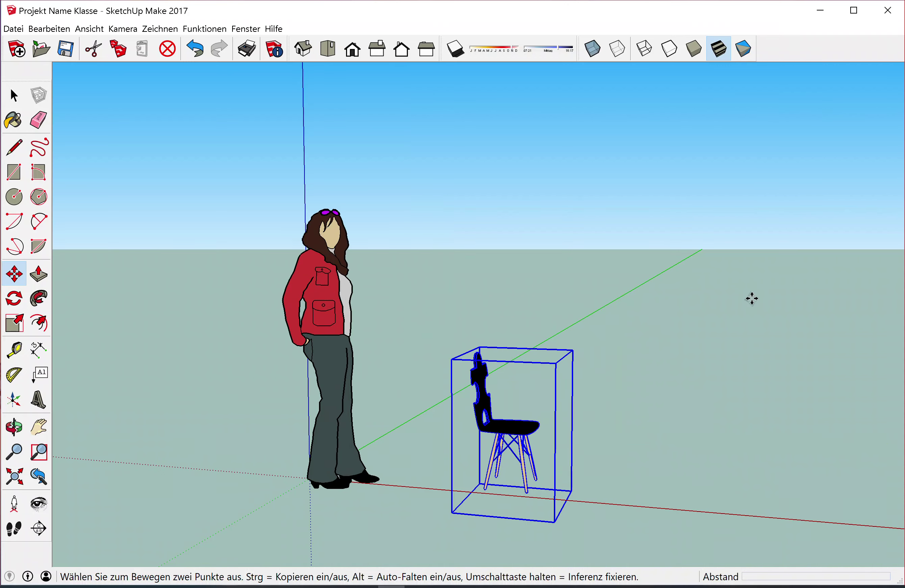
{"action": "mouse_move", "coordinate": [752, 300]}
{"action": "middle_mouse_down"}
{"action": "mouse_move", "coordinate": [631, 273]}
{"action": "mouse_move", "coordinate": [621, 312]}
{"action": "middle_mouse_up"}
{"action": "scroll", "coordinate": [624, 523], "scroll_direction": "up", "scroll_amount": 3}
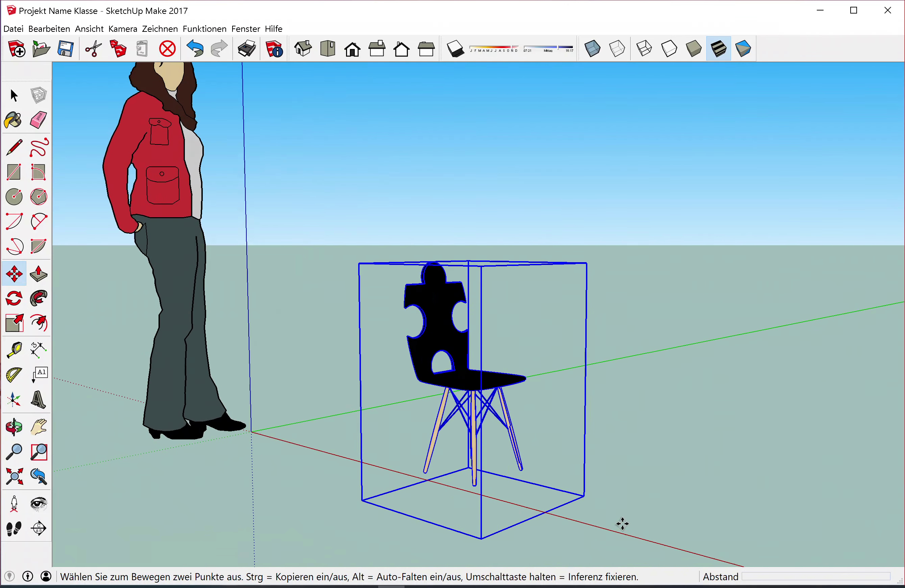
{"action": "scroll", "coordinate": [629, 515], "scroll_direction": "up", "scroll_amount": 1}
{"action": "mouse_move", "coordinate": [635, 512]}
{"action": "middle_mouse_down"}
{"action": "mouse_move", "coordinate": [683, 433]}
{"action": "mouse_move", "coordinate": [642, 542]}
{"action": "mouse_move", "coordinate": [764, 479]}
{"action": "mouse_move", "coordinate": [774, 455]}
{"action": "middle_mouse_up"}
{"action": "scroll", "coordinate": [773, 455], "scroll_direction": "down", "scroll_amount": 2}
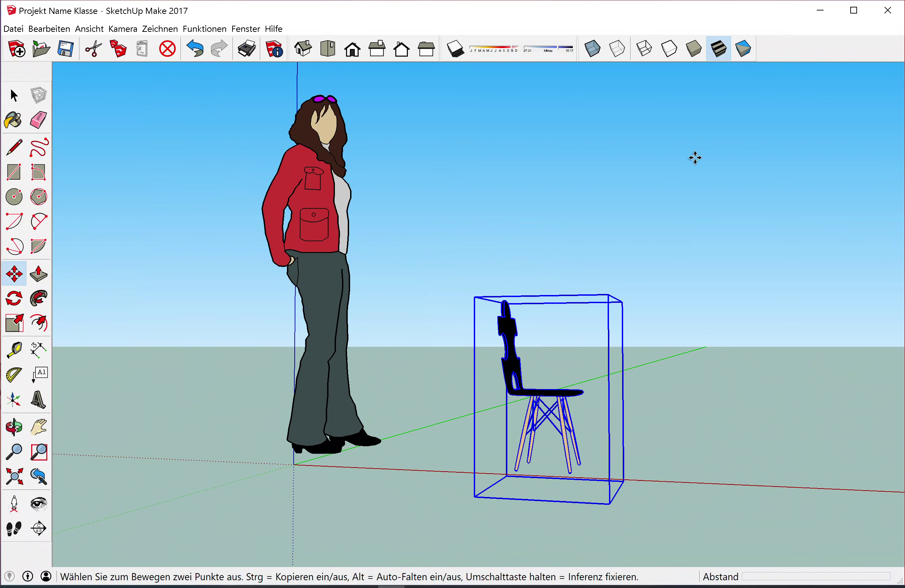
{"action": "scroll", "coordinate": [692, 188], "scroll_direction": "down", "scroll_amount": 1}
{"action": "mouse_move", "coordinate": [692, 189]}
{"action": "middle_mouse_down"}
{"action": "mouse_move", "coordinate": [673, 228]}
{"action": "mouse_move", "coordinate": [708, 179]}
{"action": "middle_mouse_up"}
{"action": "scroll", "coordinate": [854, 186], "scroll_direction": "up", "scroll_amount": 2}
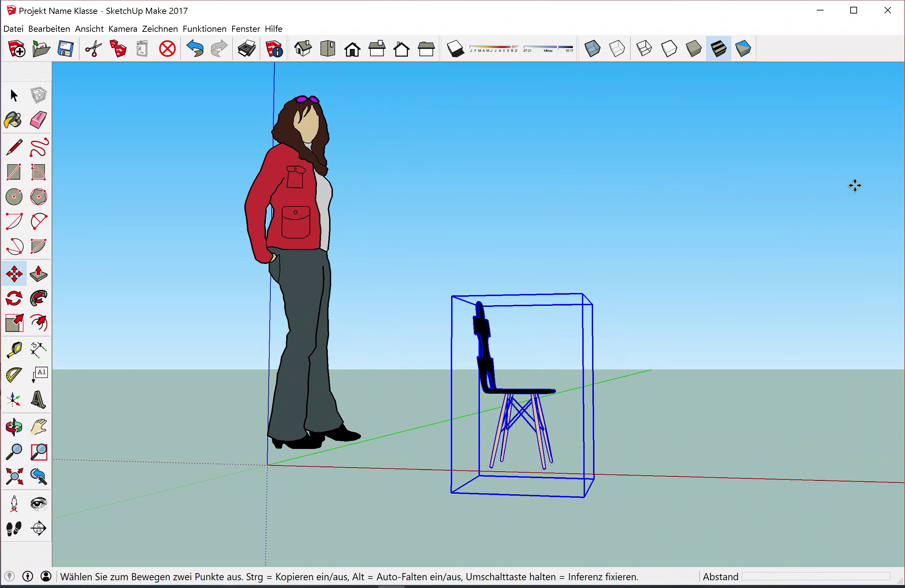
{"action": "middle_click_drag", "start_coordinate": [793, 262], "coordinate": [763, 291]}
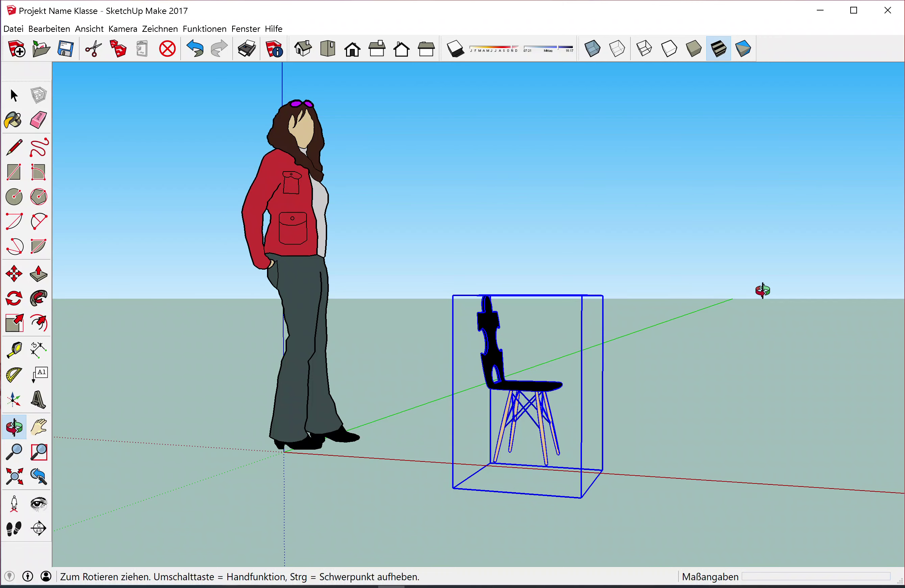
Activate the Move tool with the M shortcut
{"action": "key", "text": "m"}
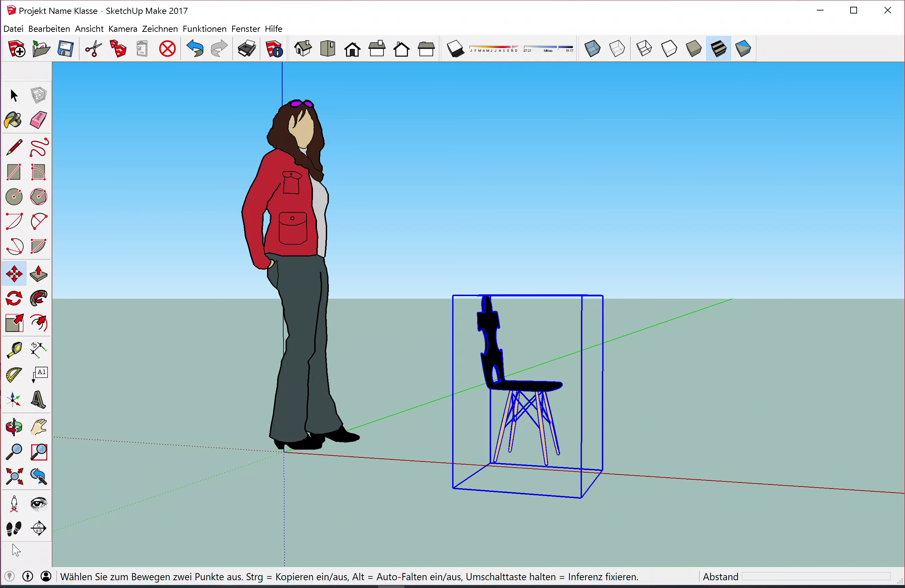